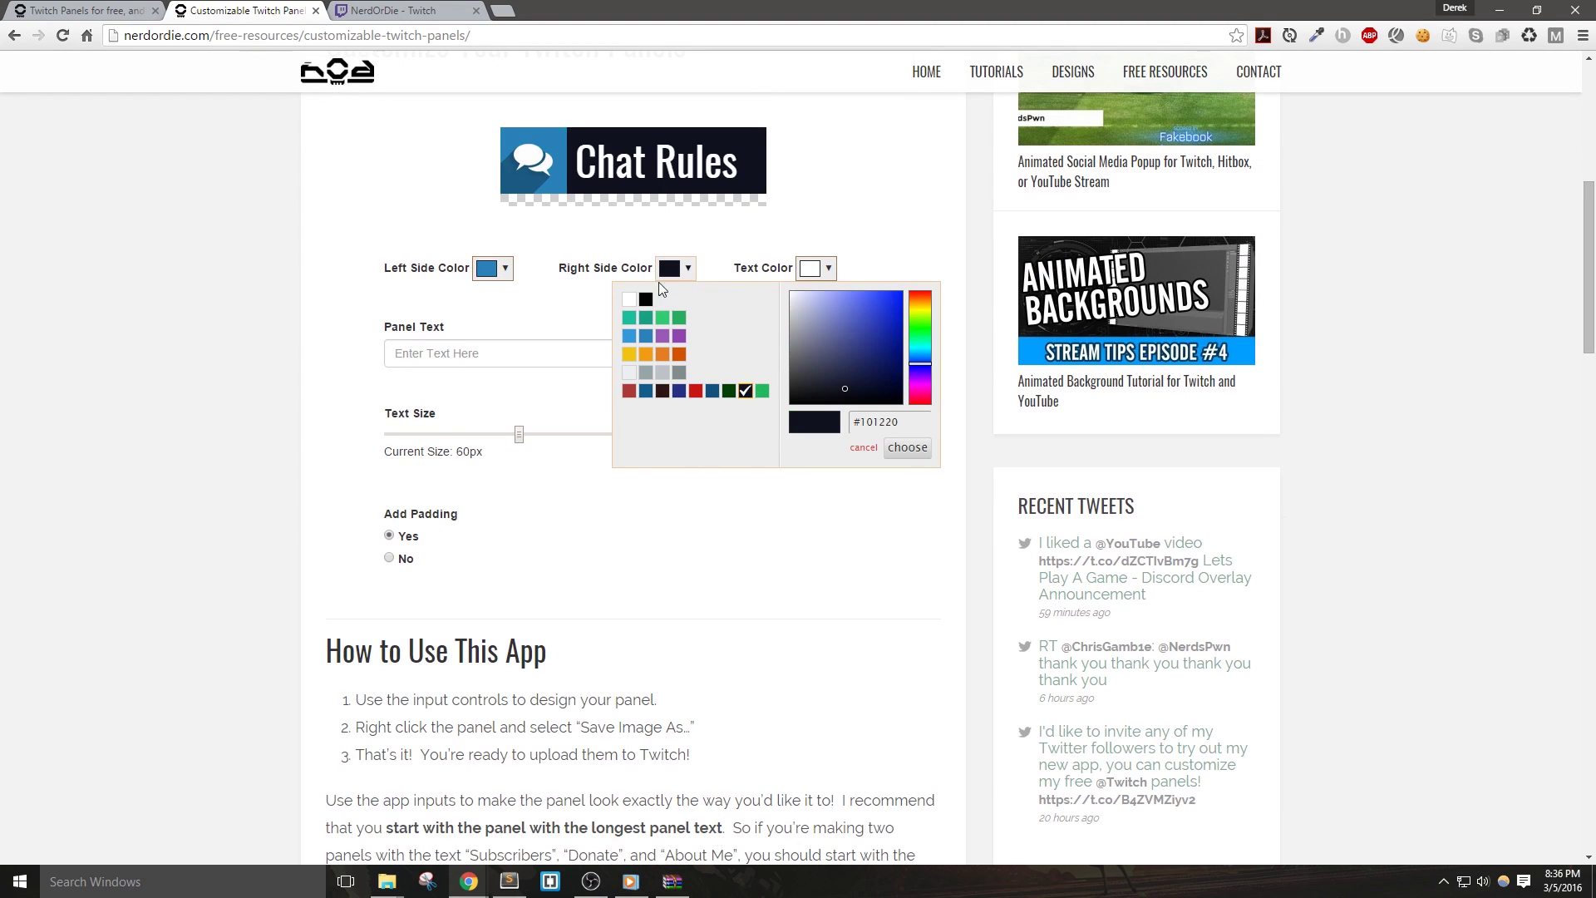
- Pick a blue for the panel's right side and adjust its shade
click(632, 337)
drag(861, 322, 872, 332)
click(818, 267)
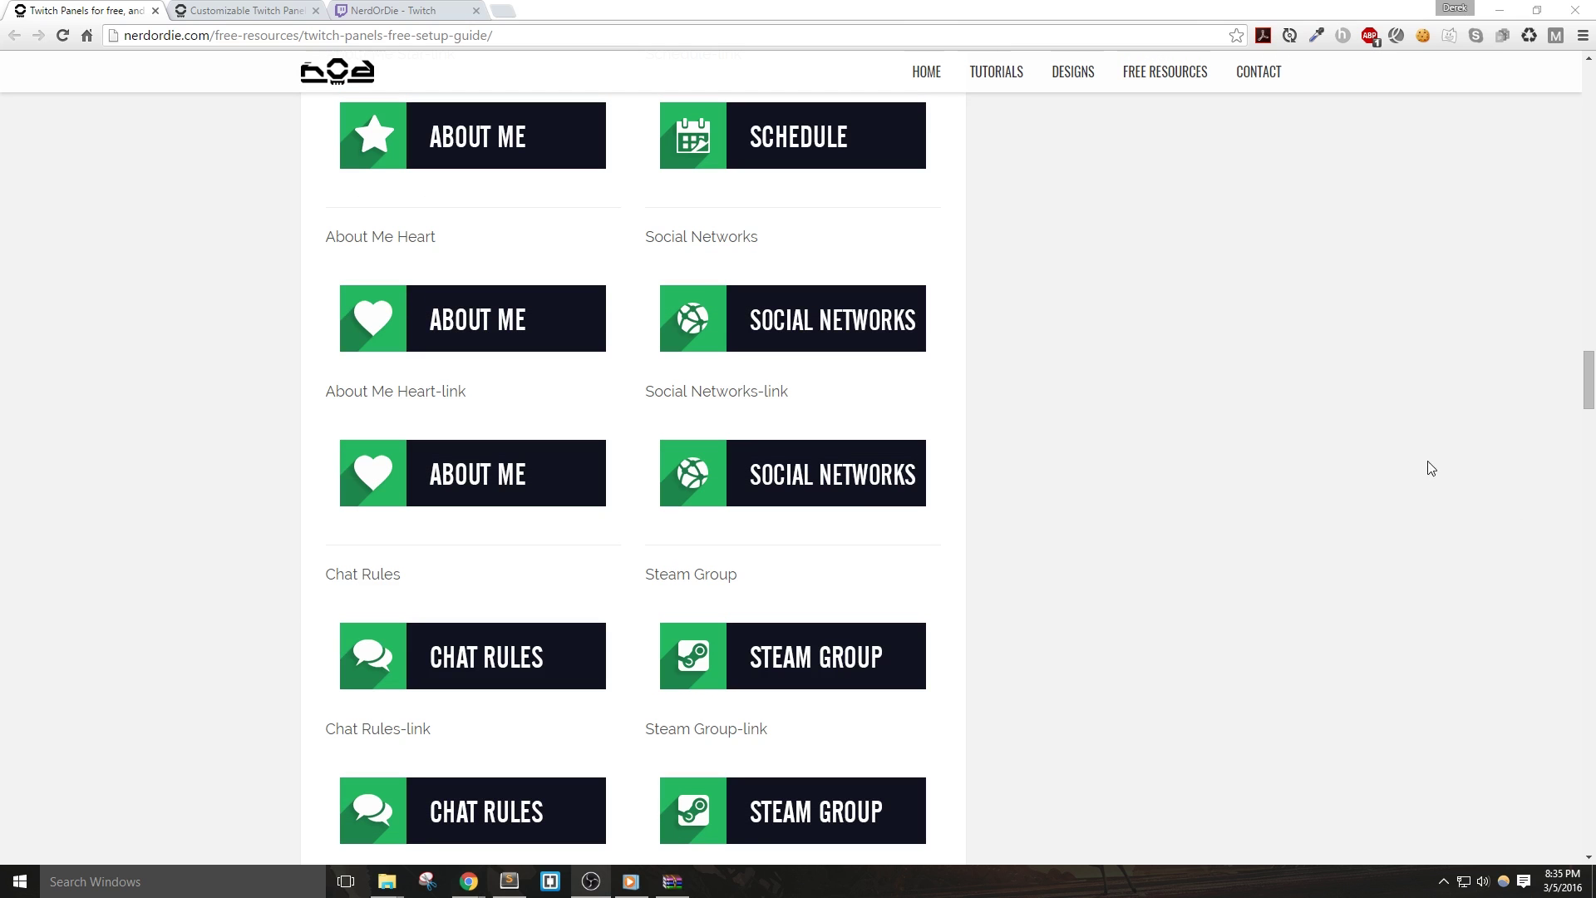
- Scroll through the Twitch Panels setup guide, then return to the Customizable Twitch Panels tab
click(1431, 468)
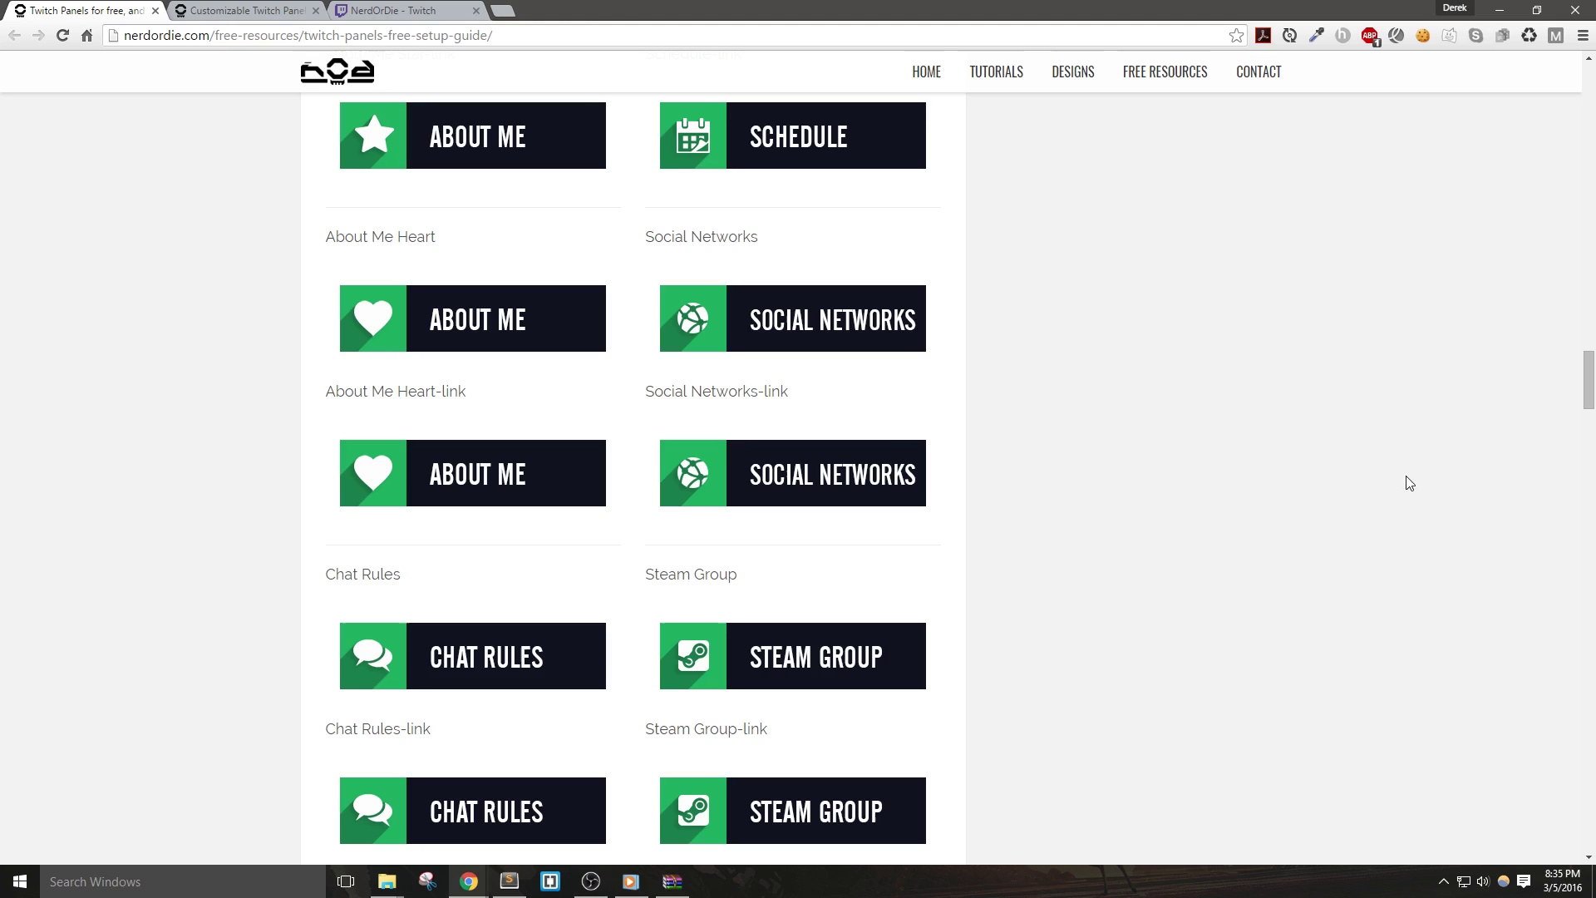
scroll(1131, 556, up, 3)
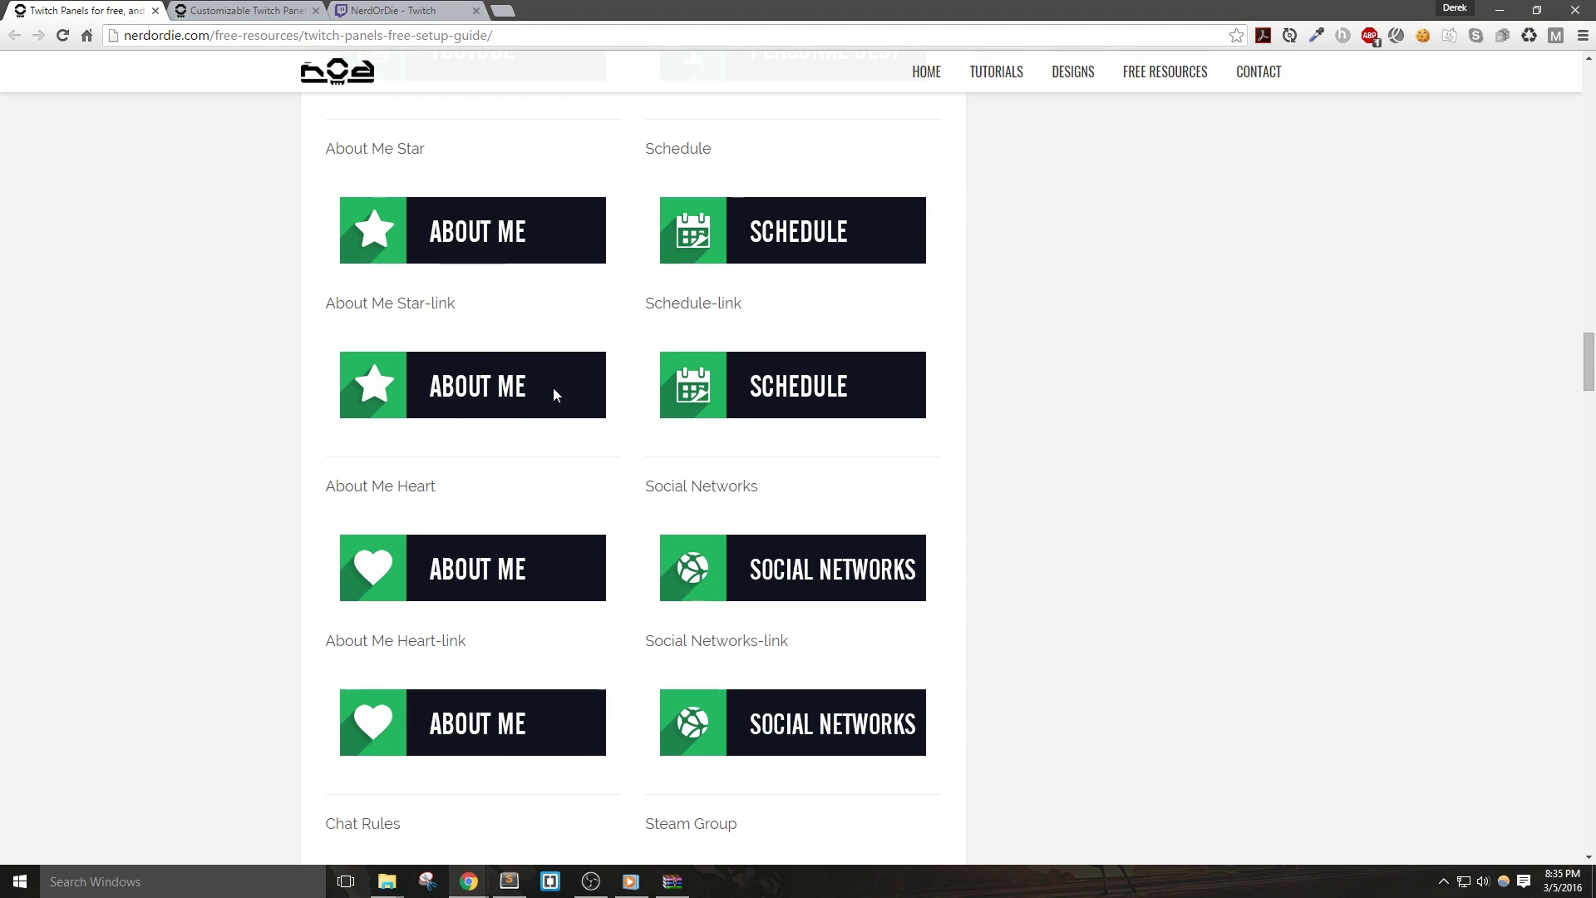
scroll(536, 396, down, 9)
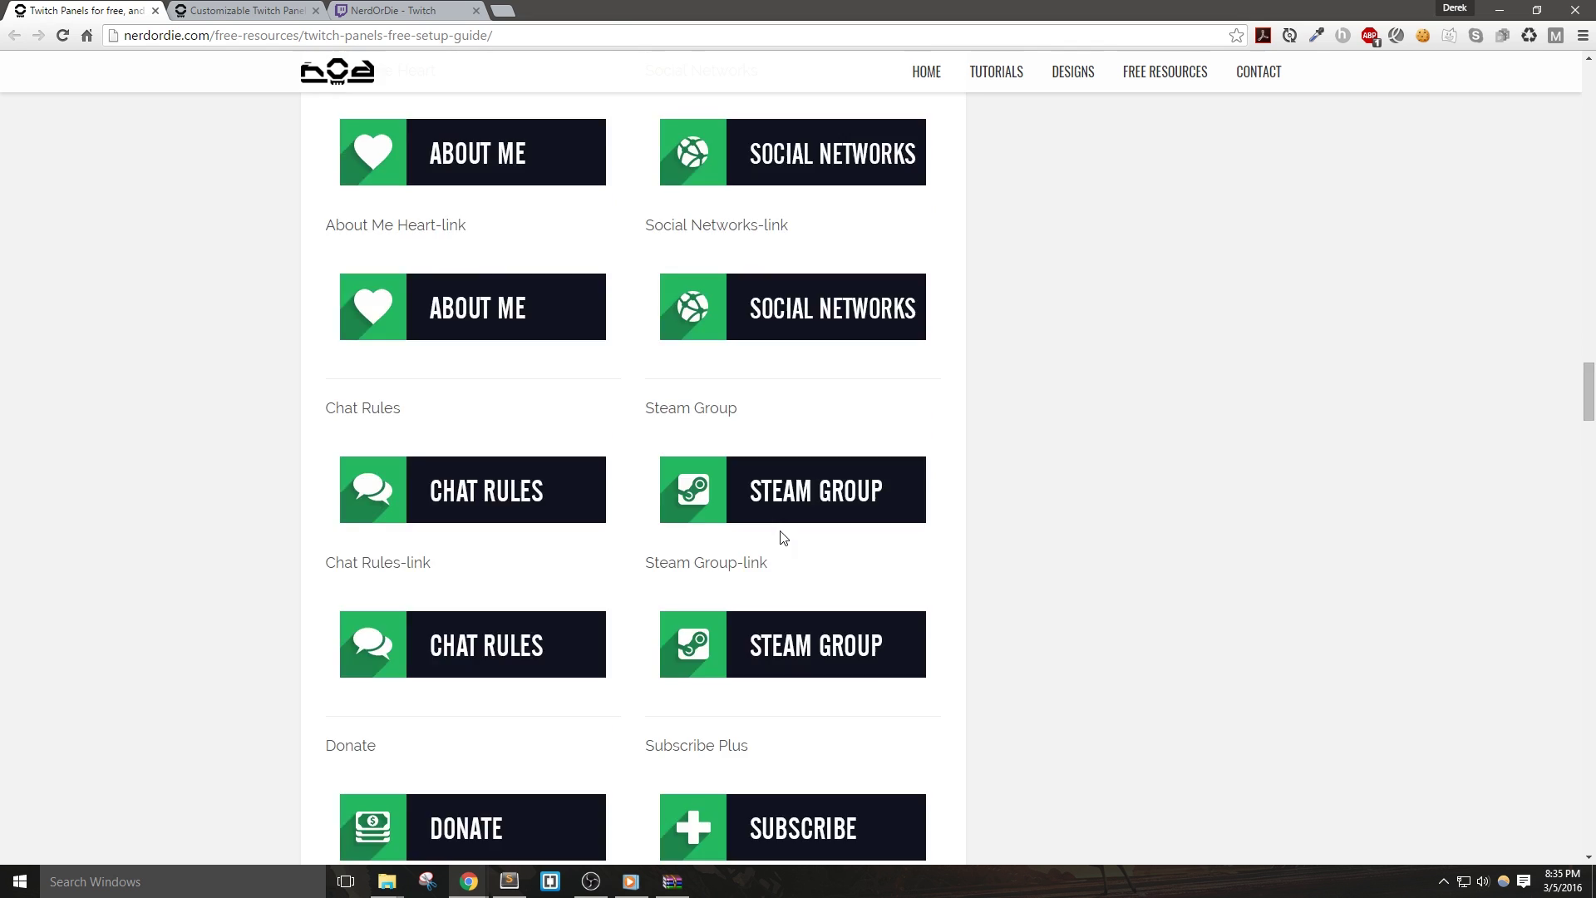
scroll(784, 537, down, 1)
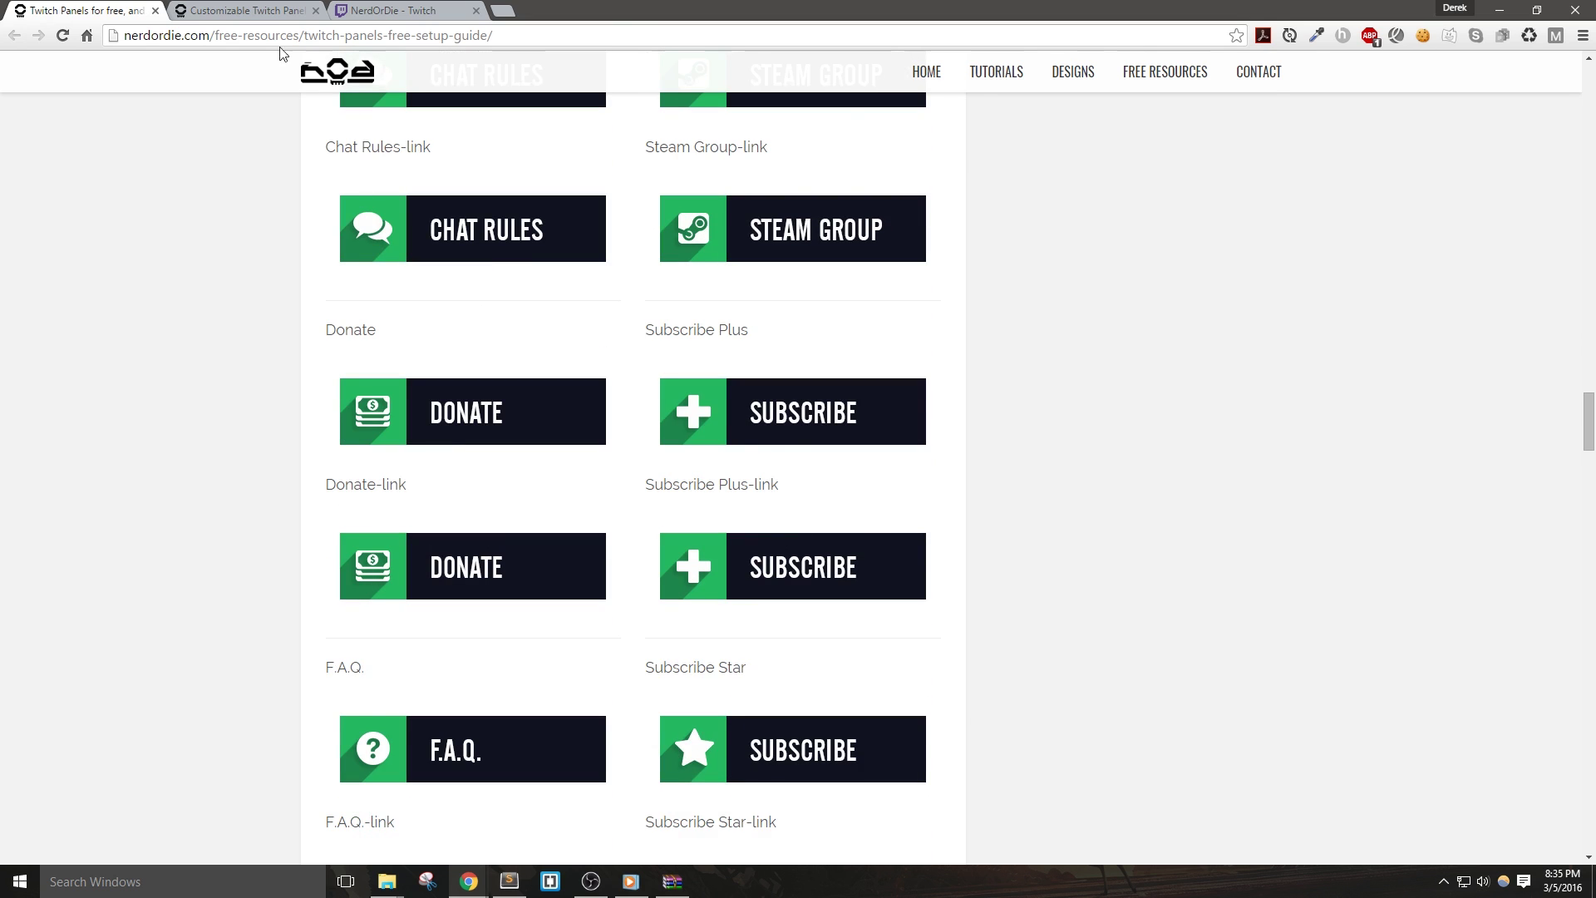
click(245, 10)
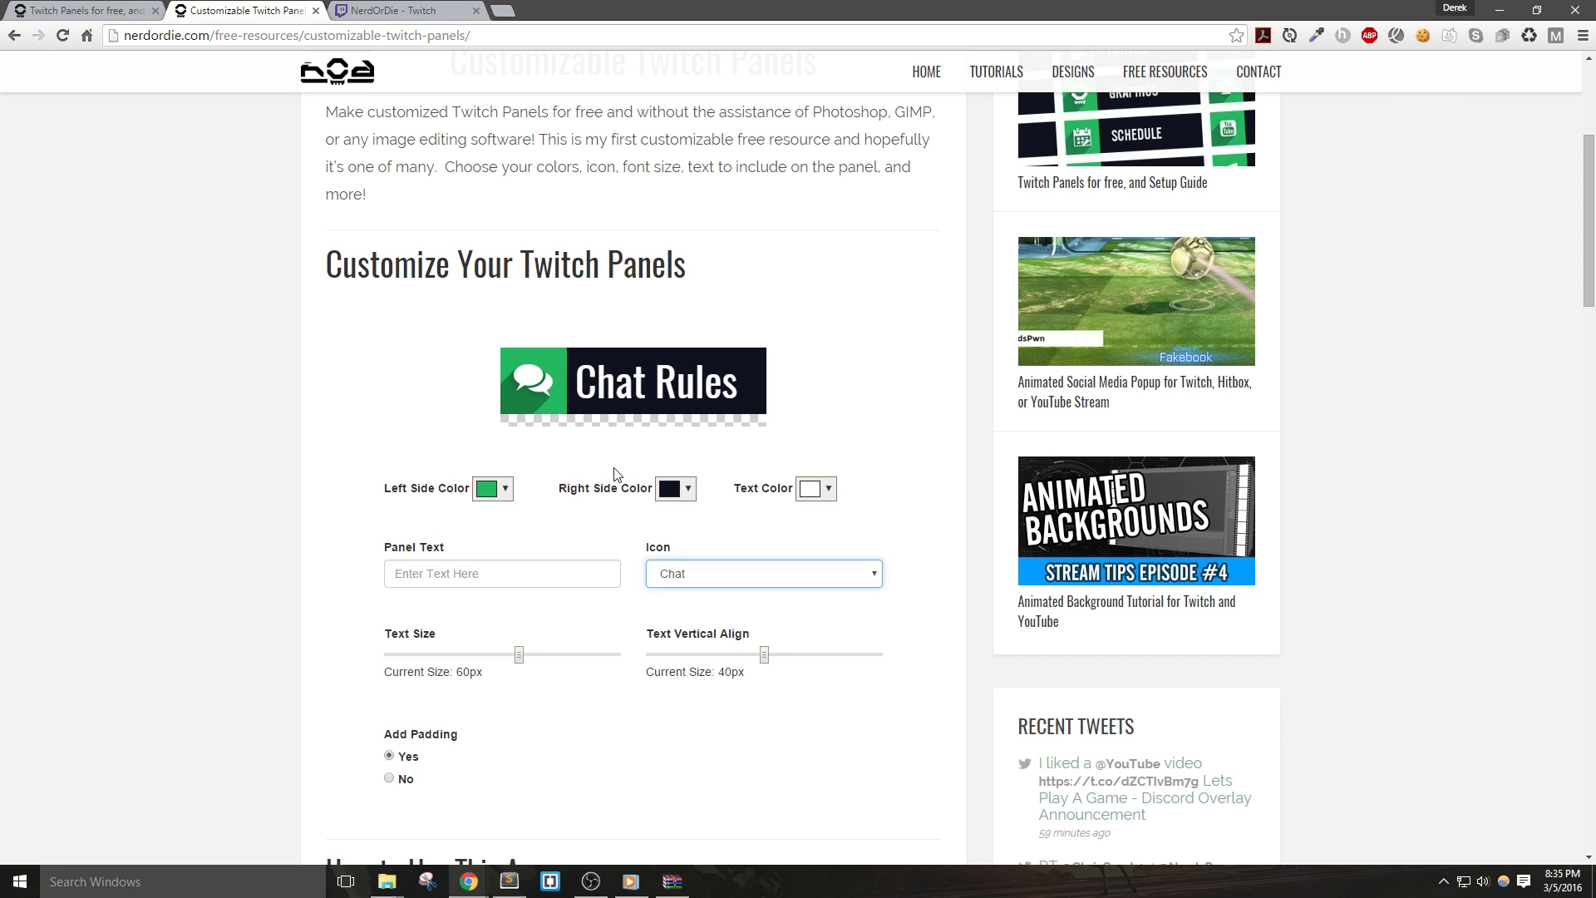
scroll(624, 475, up, 3)
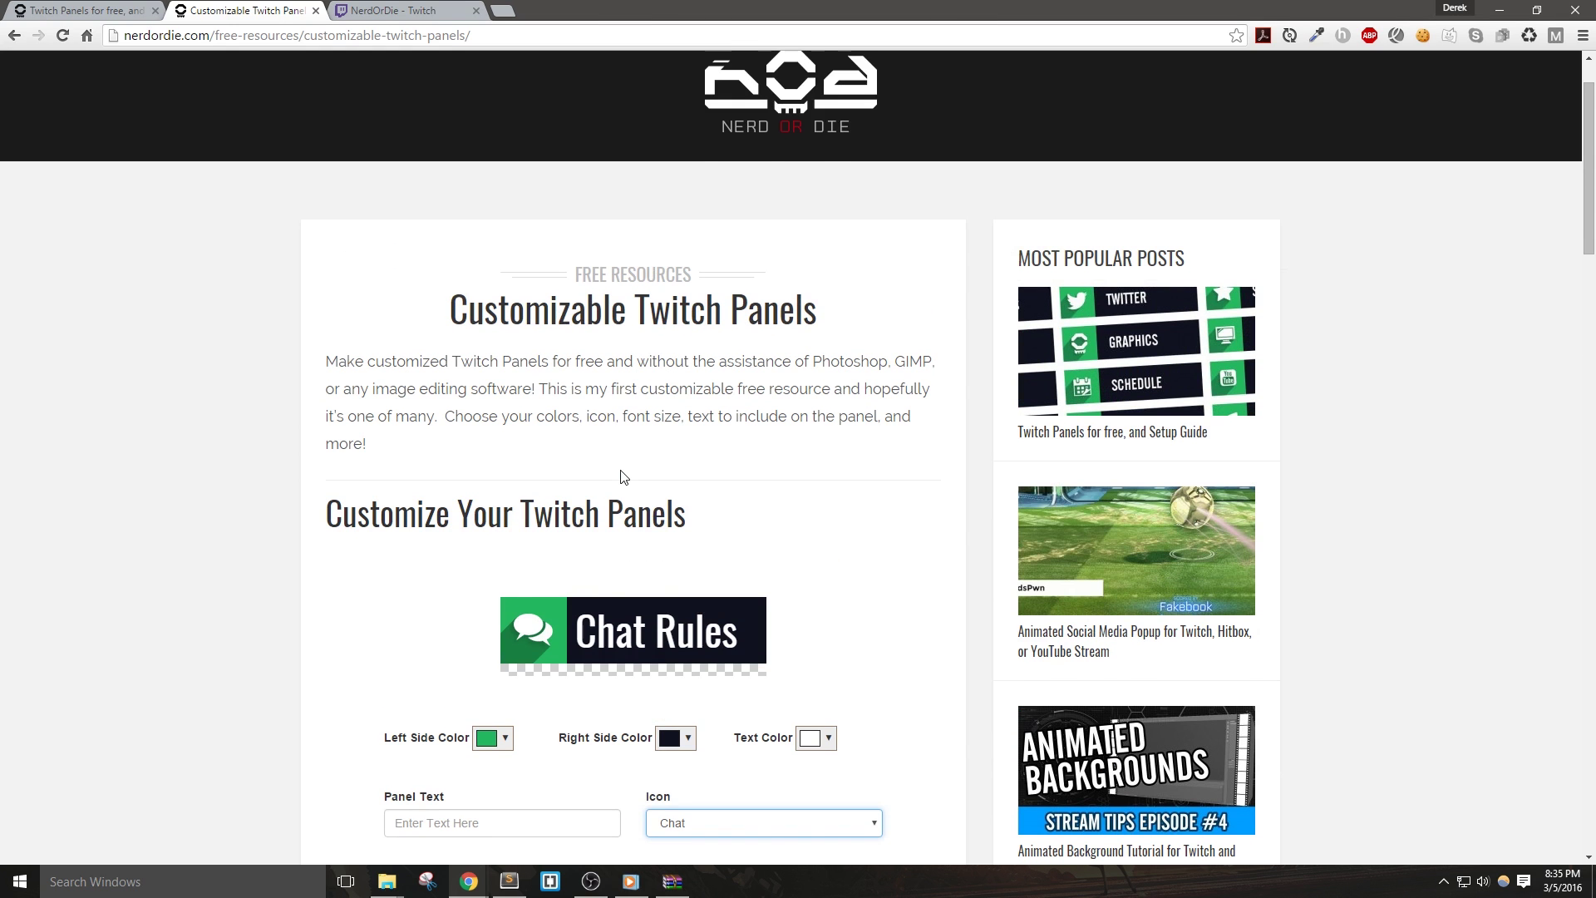
double_click(154, 35)
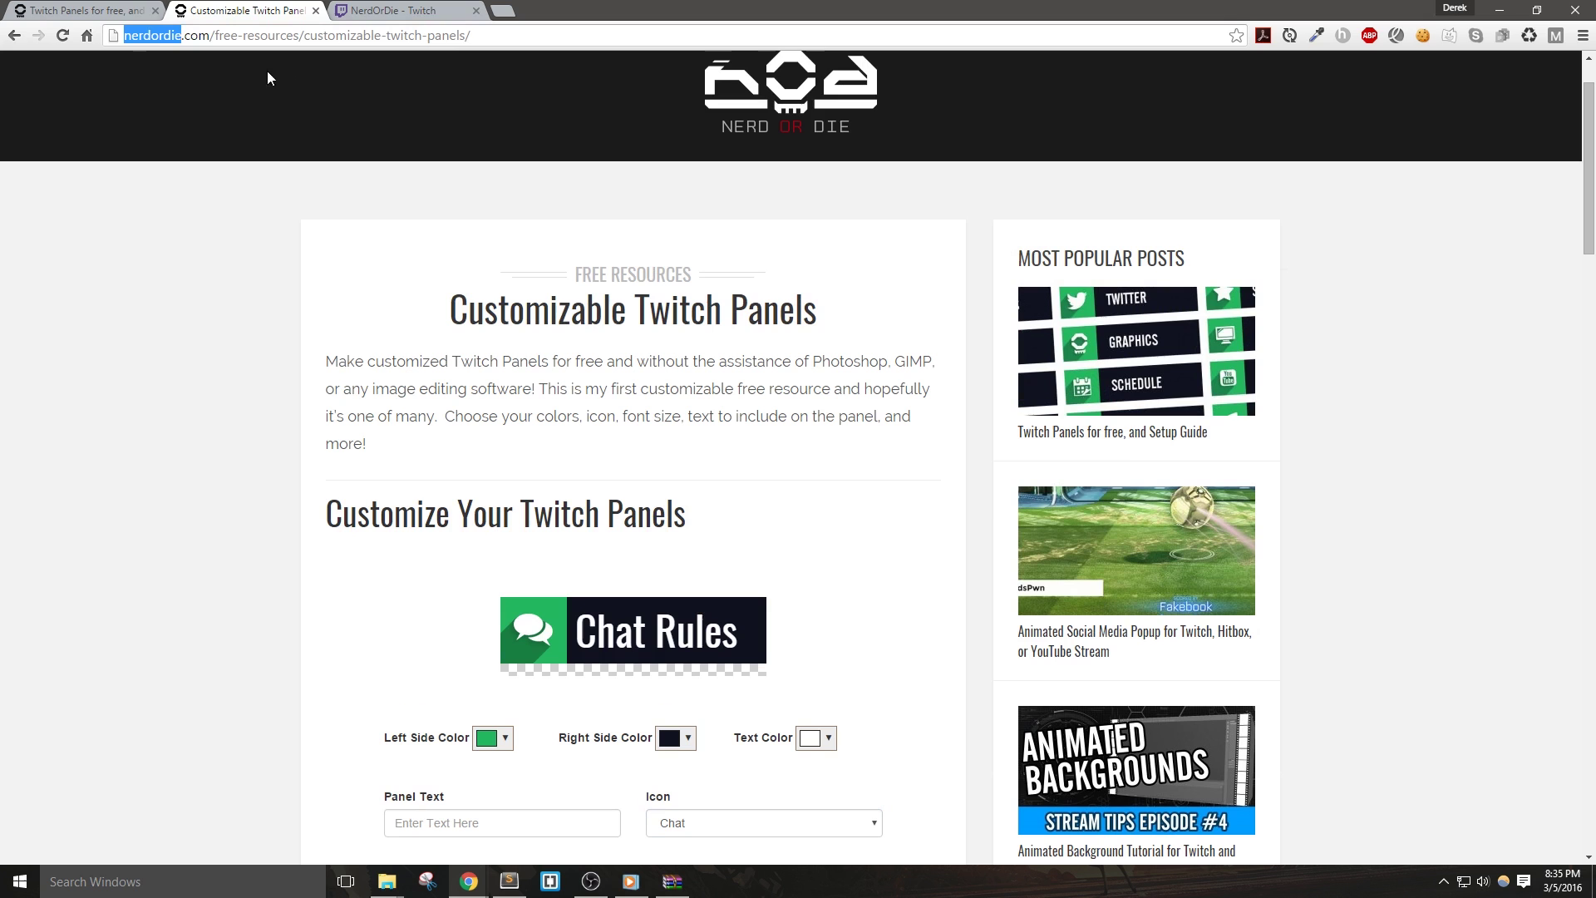
drag(472, 35, 123, 37)
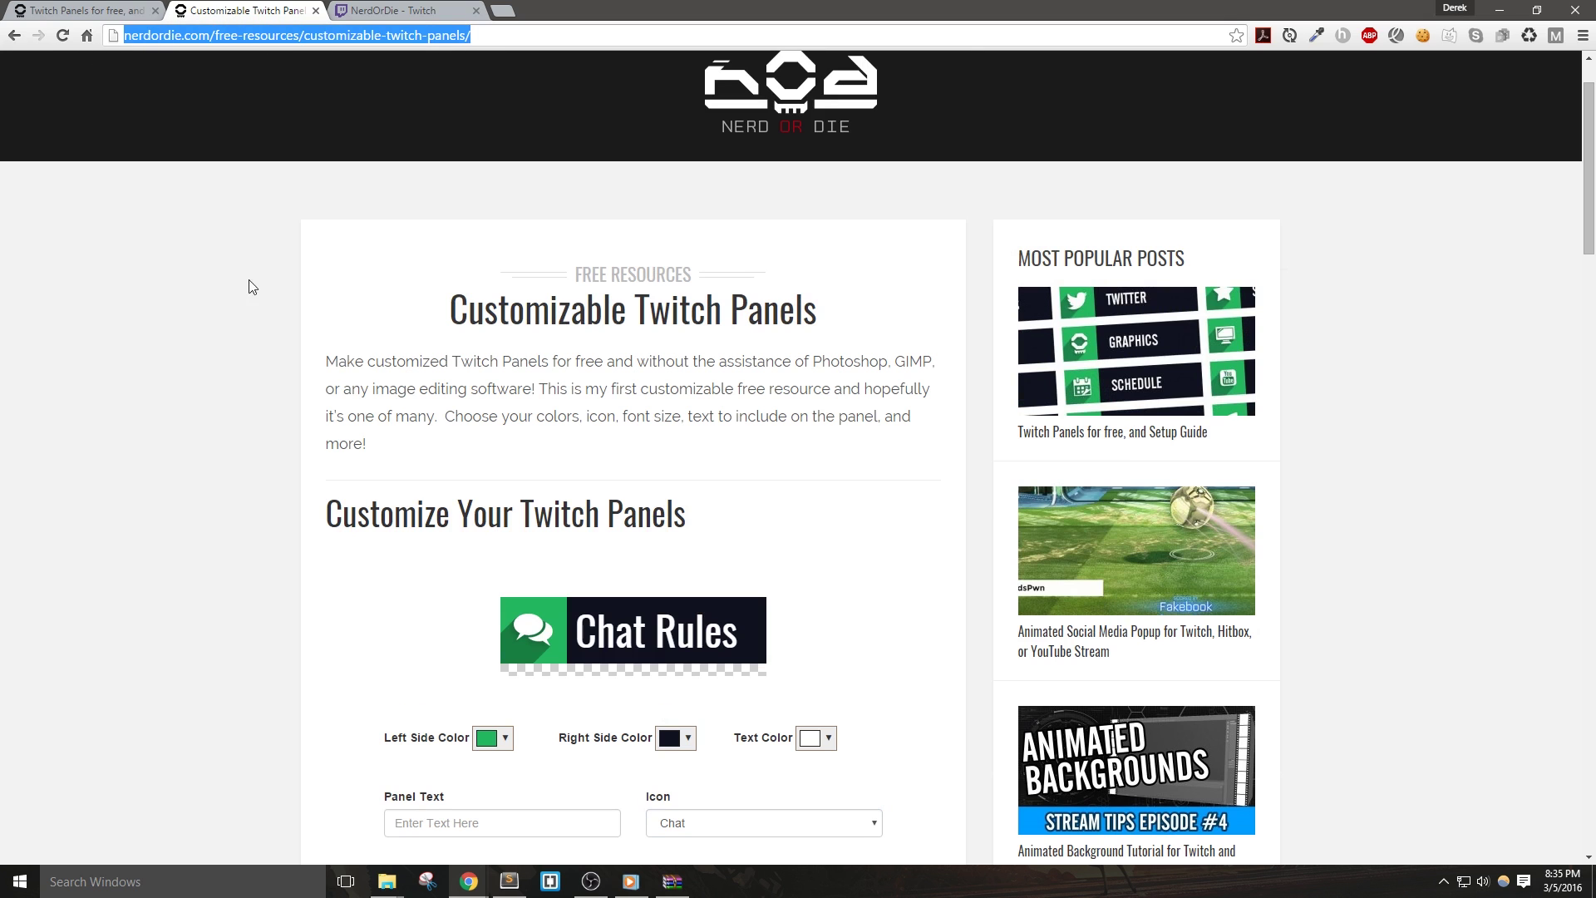
click(267, 412)
scroll(284, 419, down, 6)
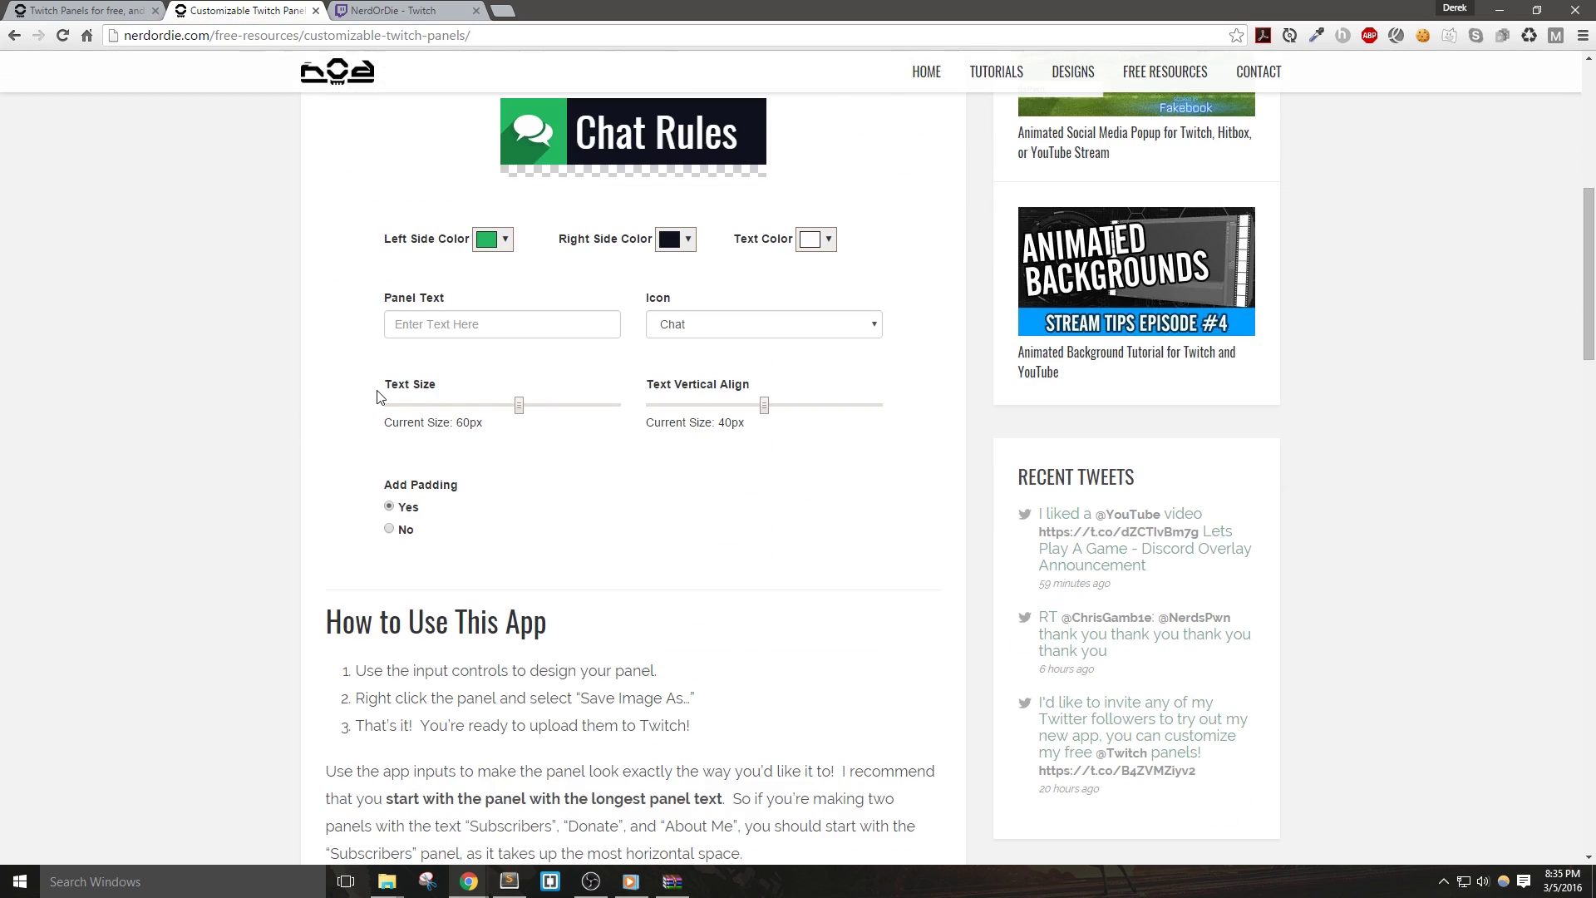
scroll(820, 199, up, 1)
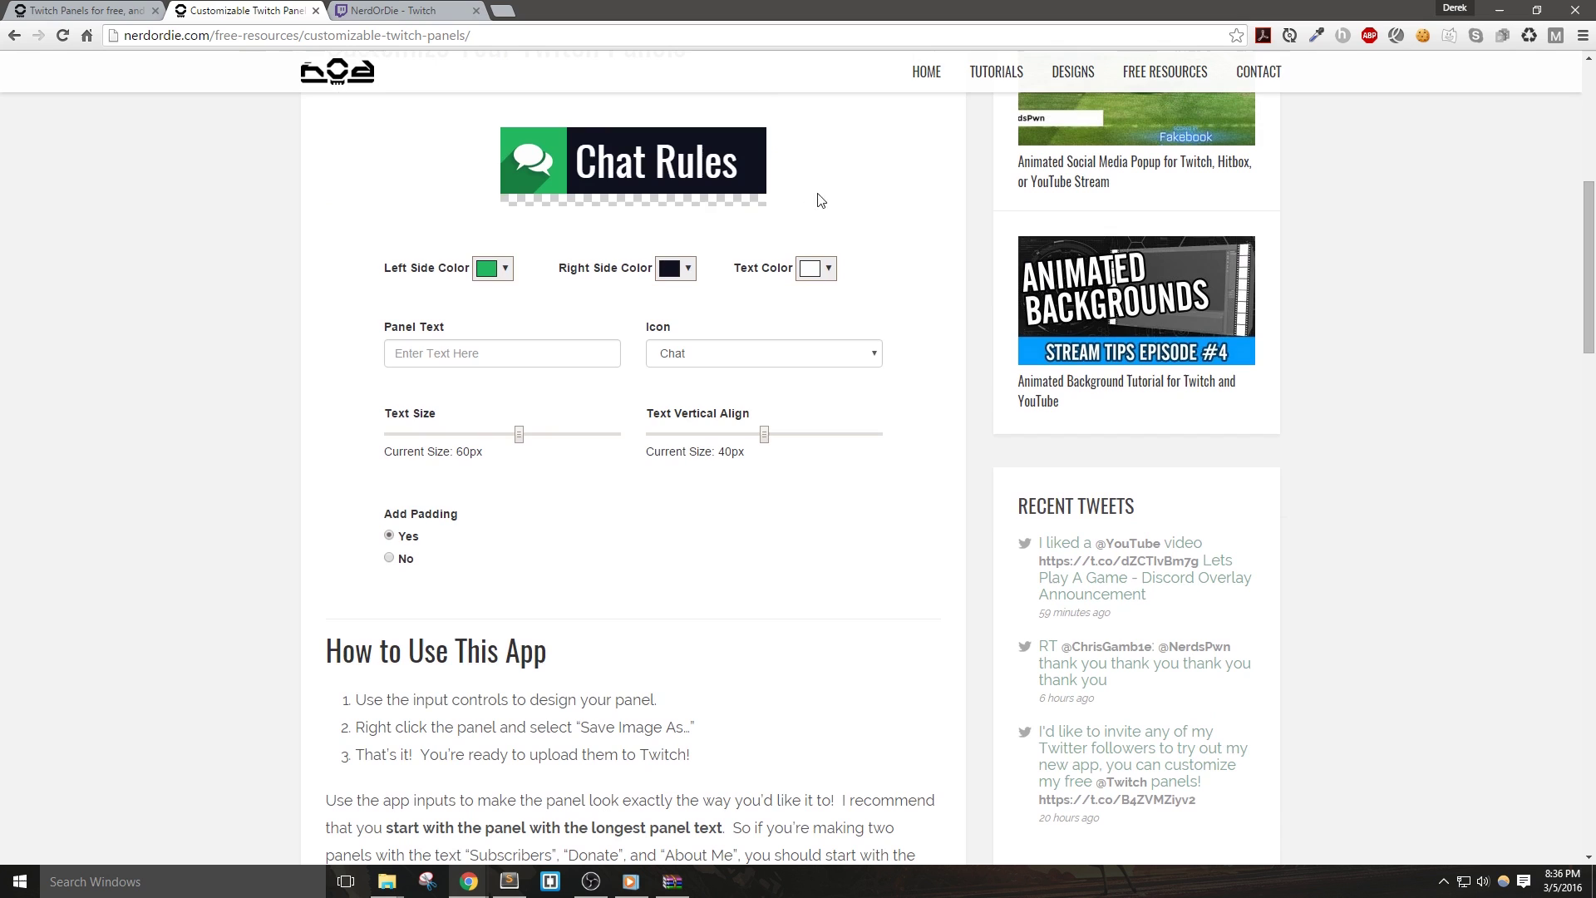
- Make the panel's left side blue and its right side a darker blue
click(499, 270)
click(506, 336)
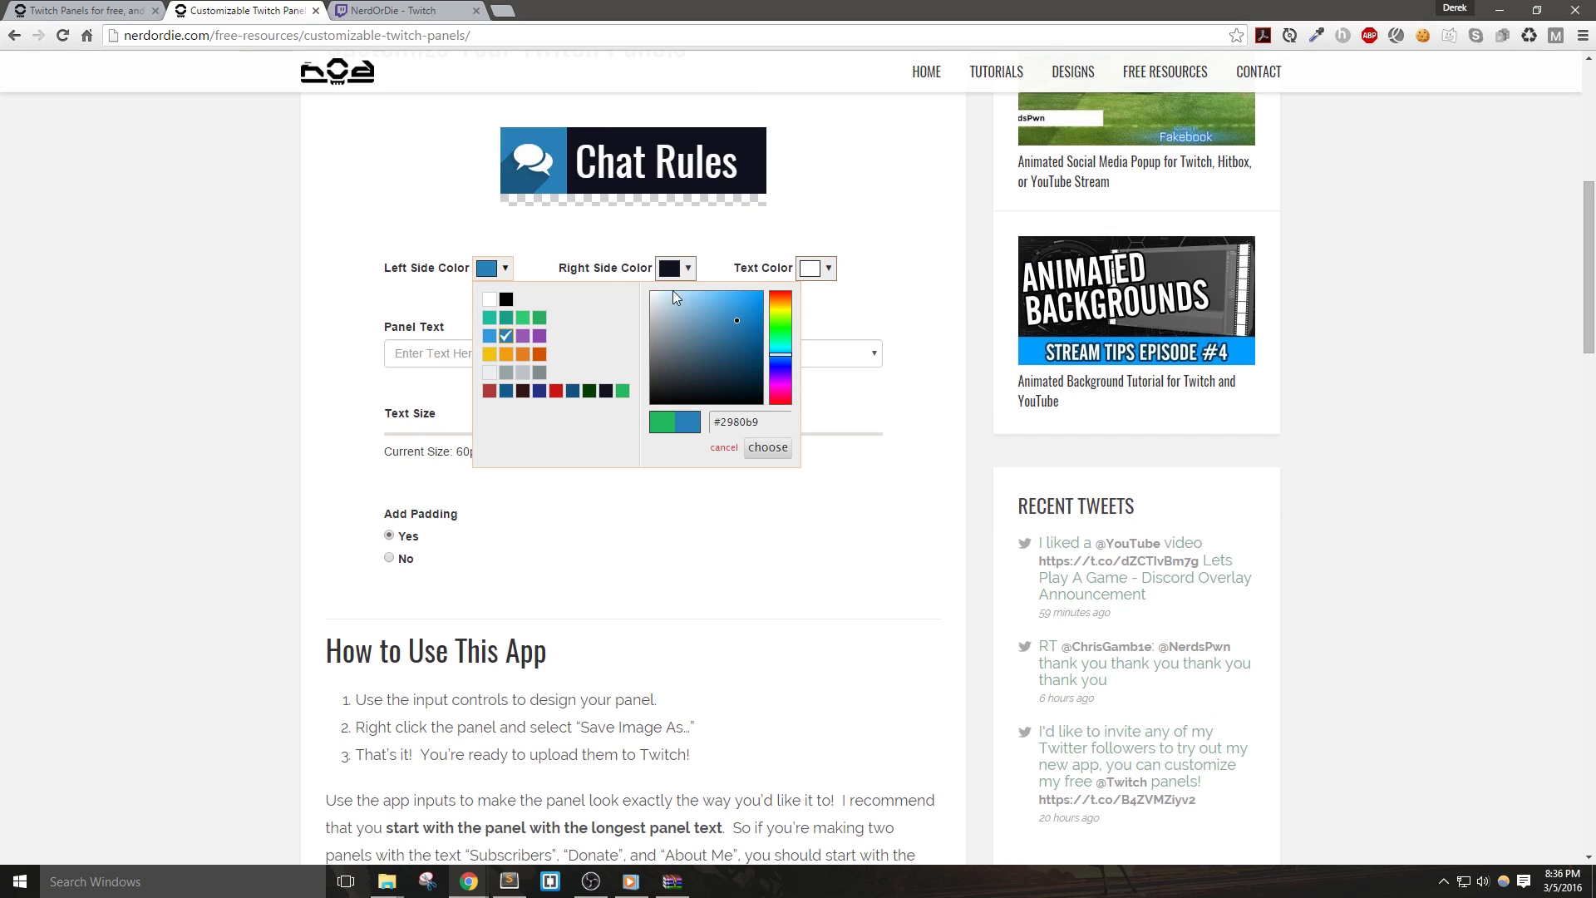
click(670, 273)
click(645, 336)
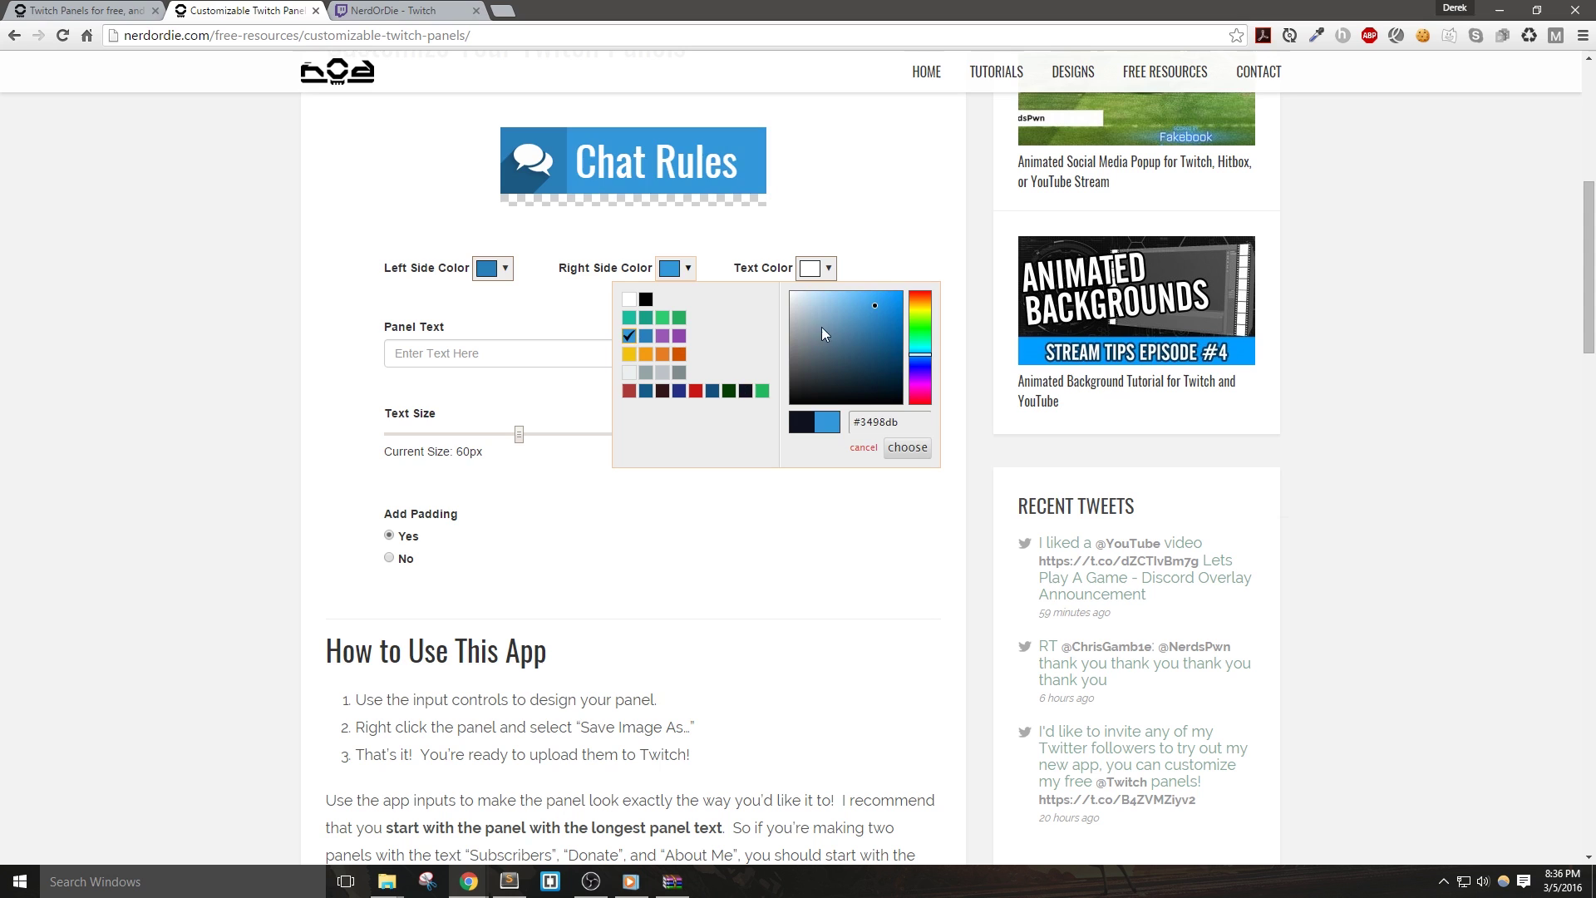
click(875, 331)
drag(875, 331, 901, 408)
- Set the text colour to white (#ffffff) and confirm it
click(815, 268)
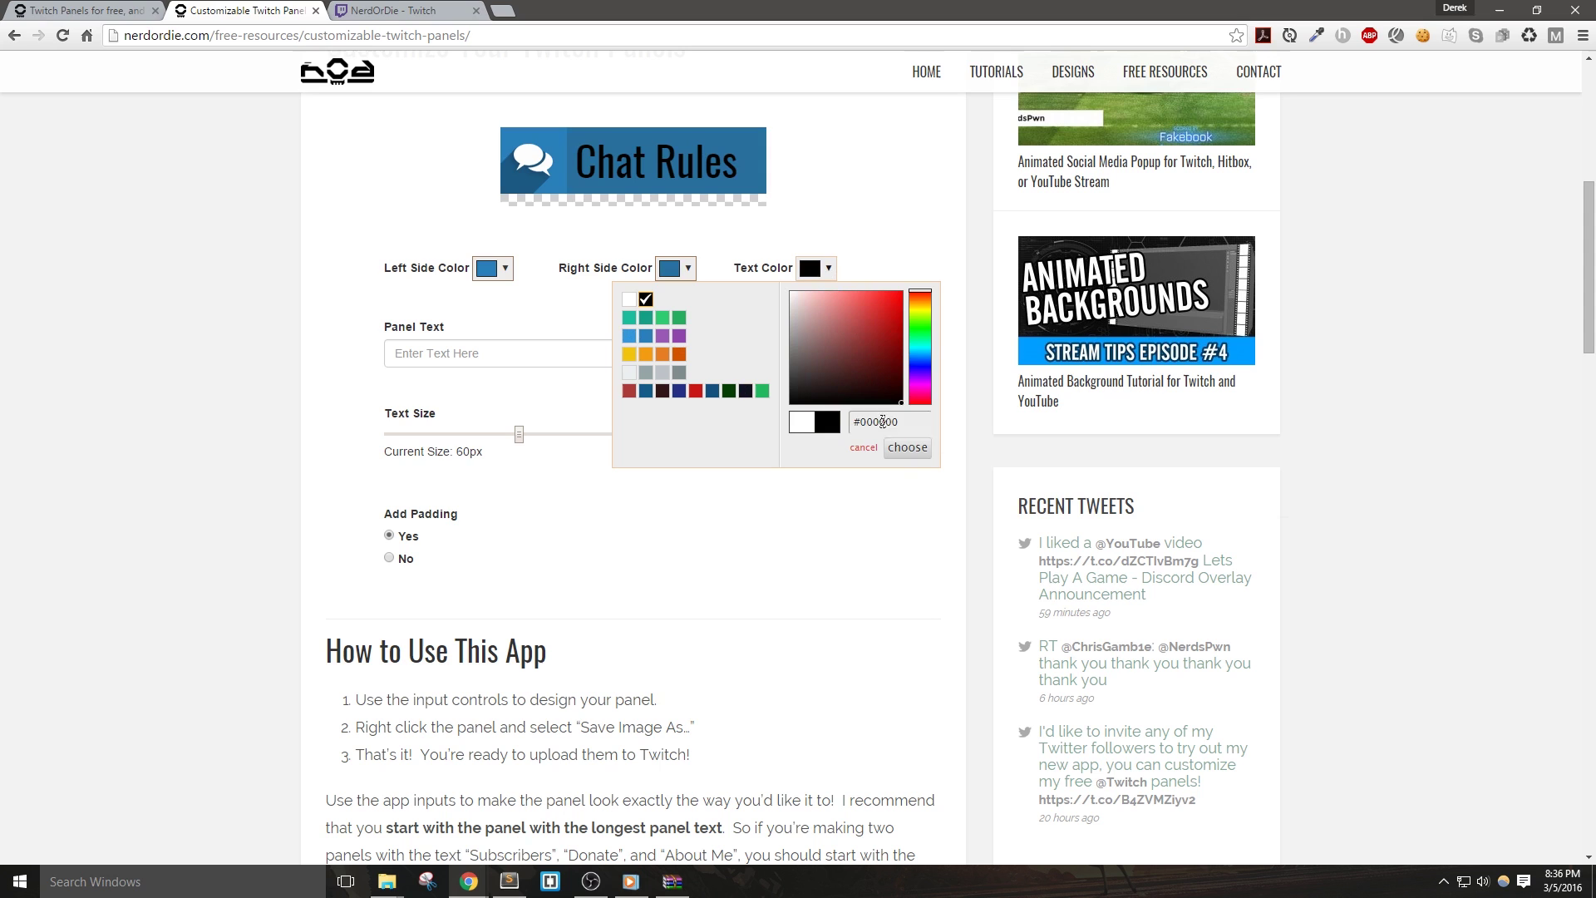
double_click(882, 421)
text(ffffff)
click(820, 451)
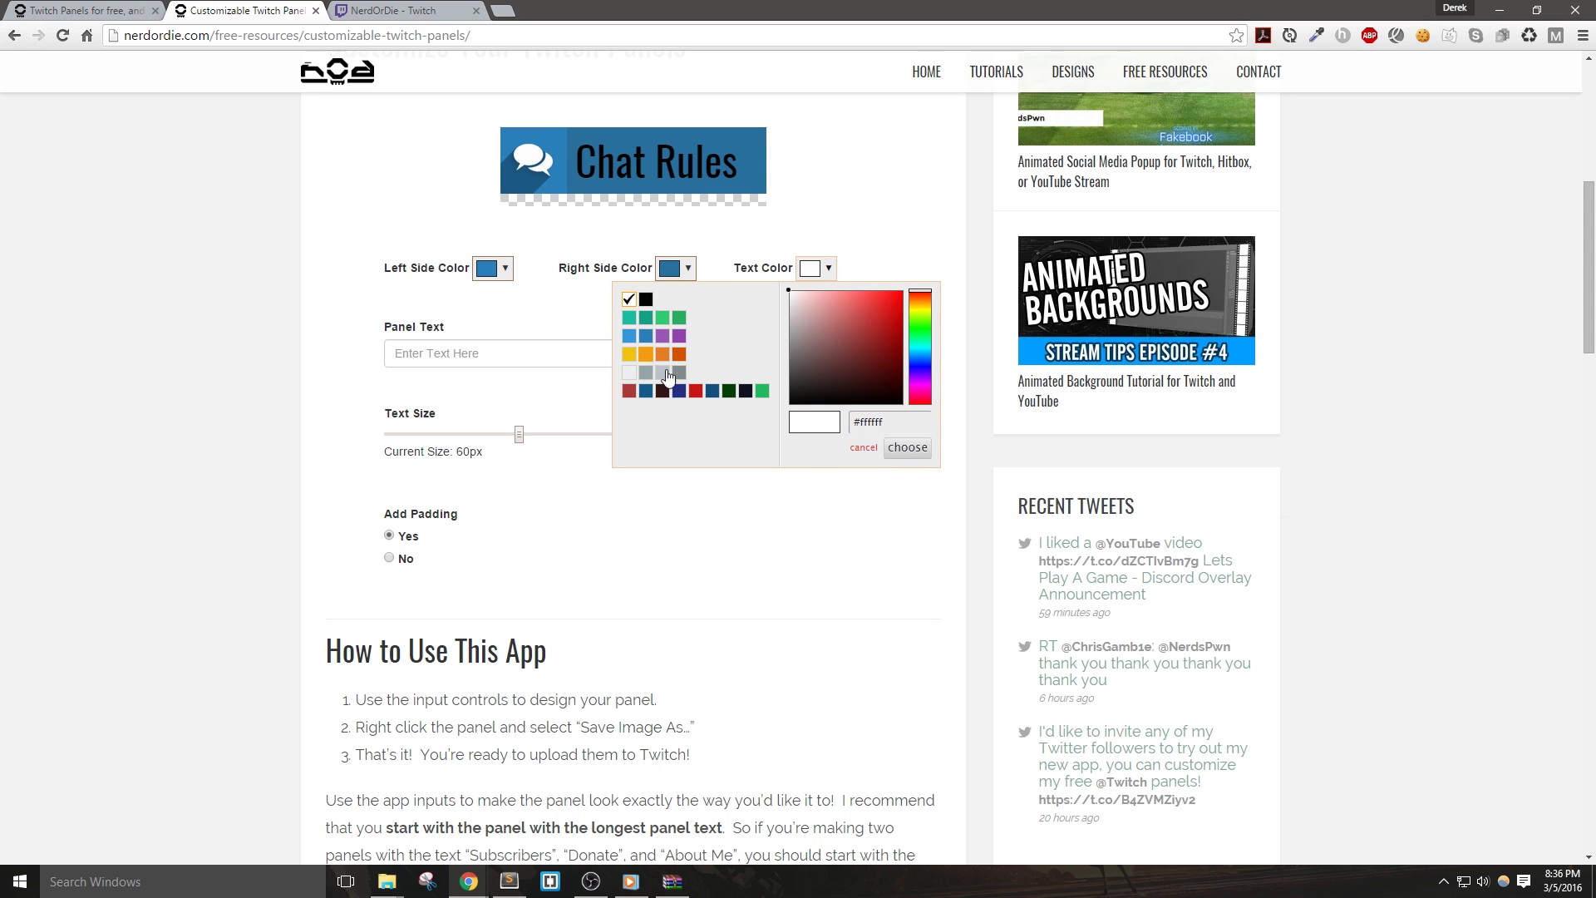
click(805, 312)
mouse_move(804, 315)
mouse_down()
mouse_move(803, 341)
mouse_move(790, 290)
mouse_up()
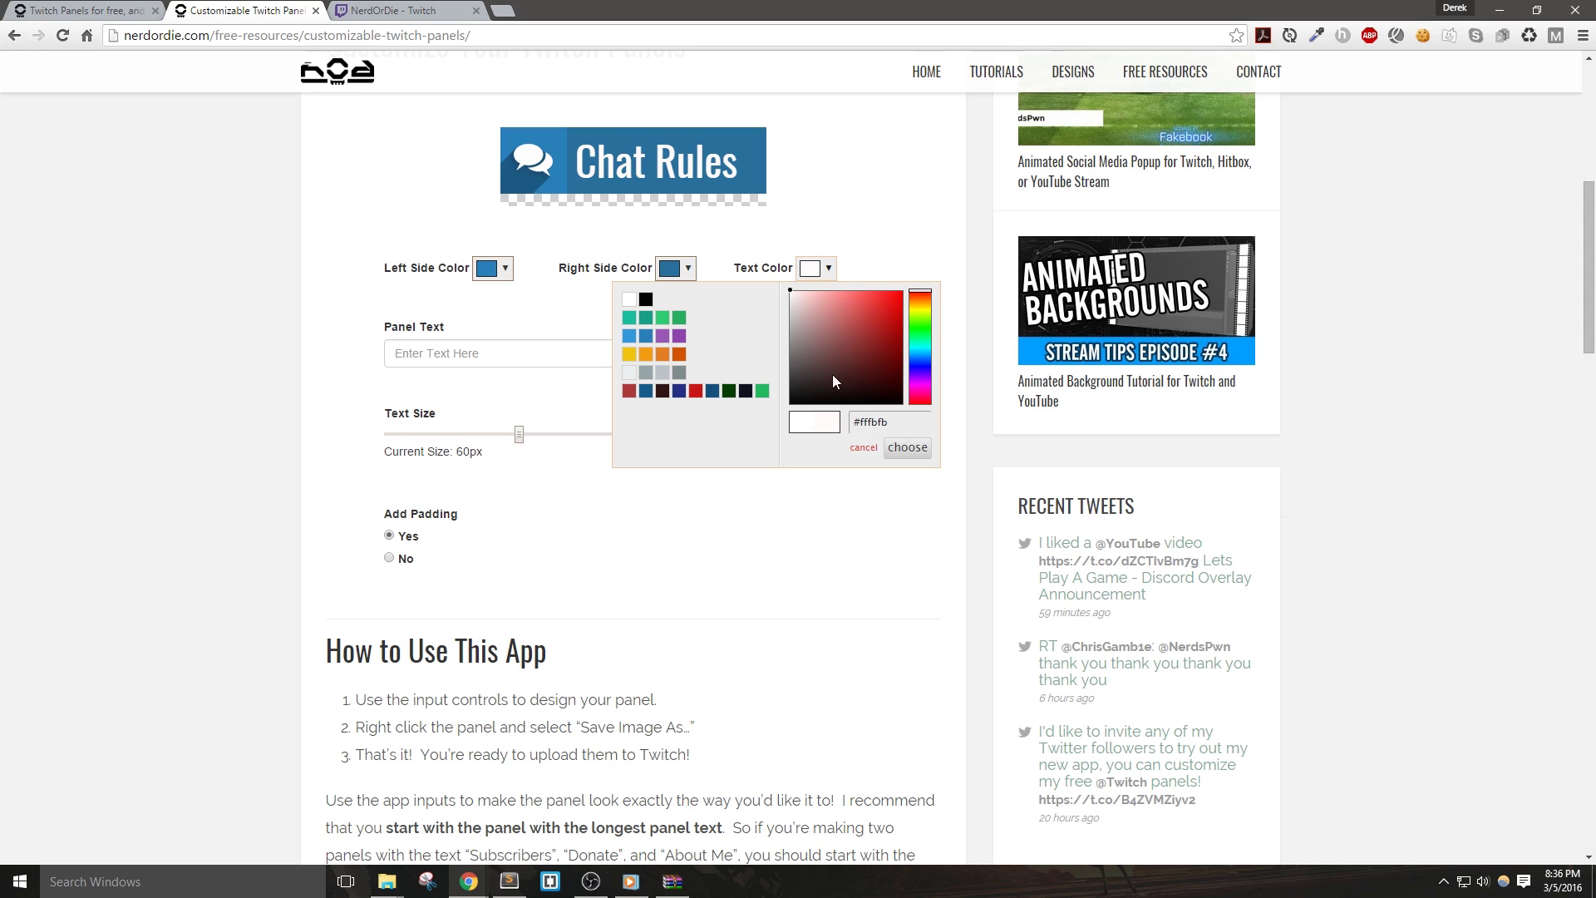
click(790, 291)
click(906, 449)
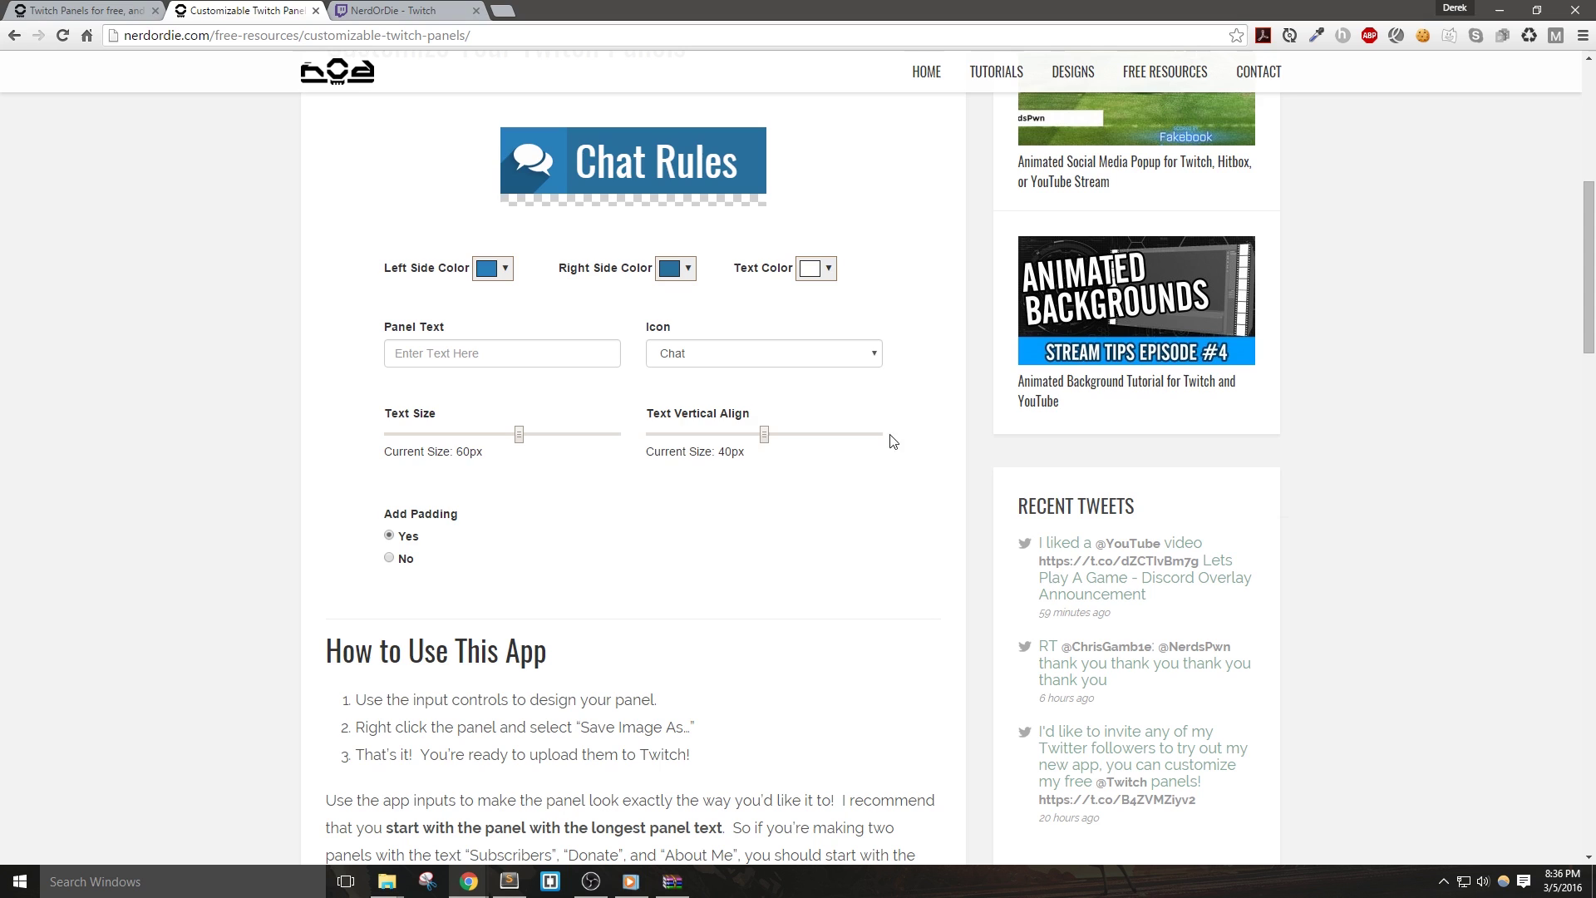
- Label the panel PANEL TEXT and try the heart, robot and Steam icons
click(476, 354)
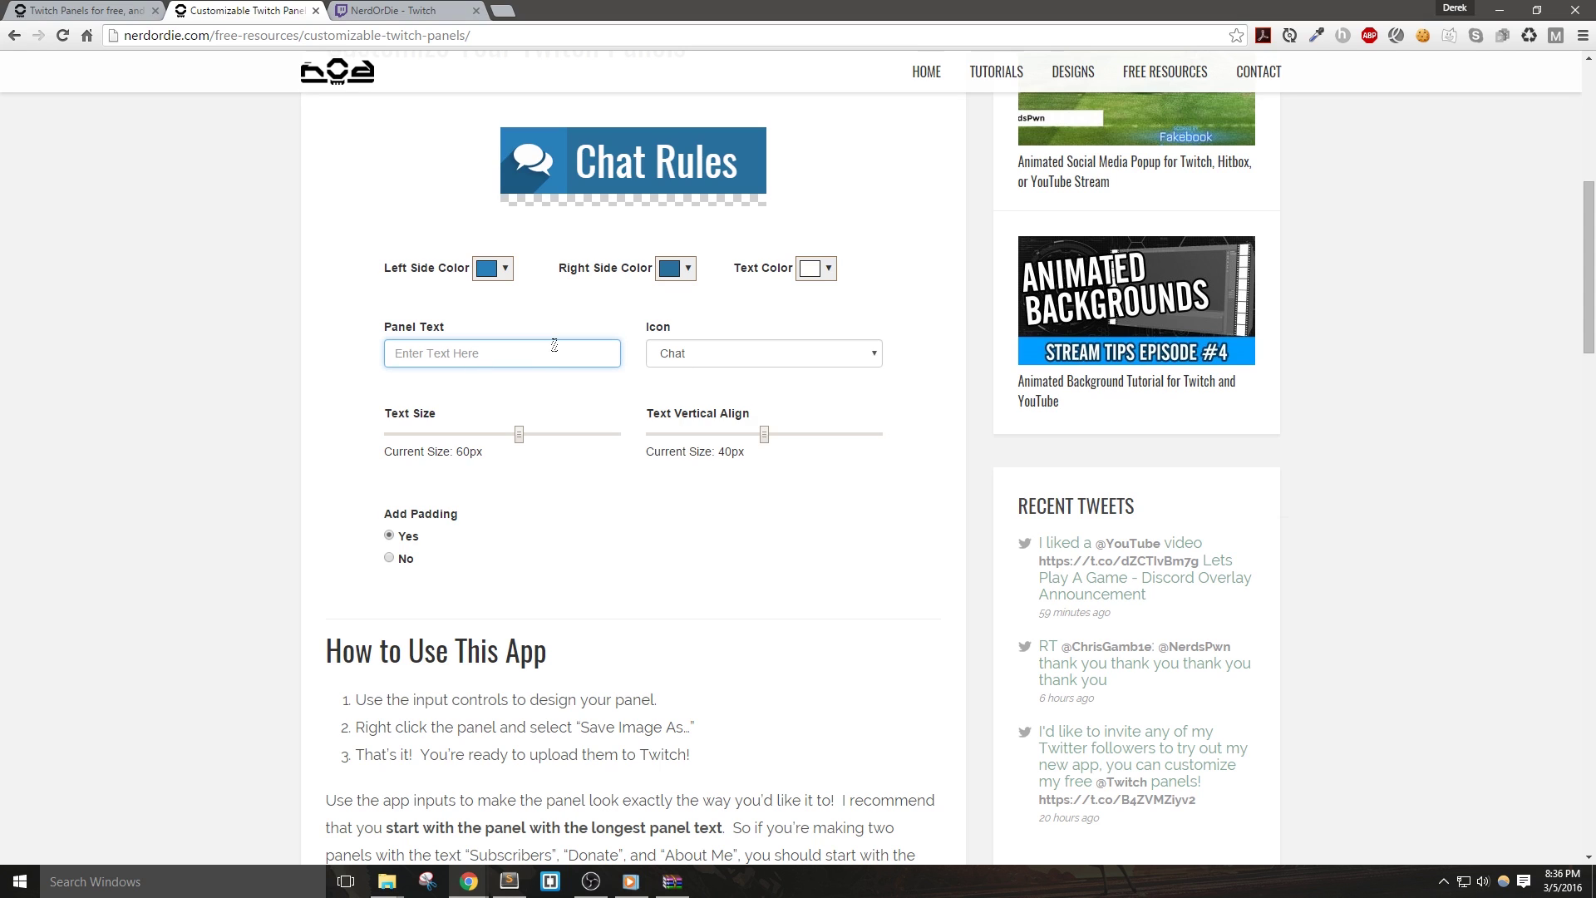
text(PANEL TEXT)
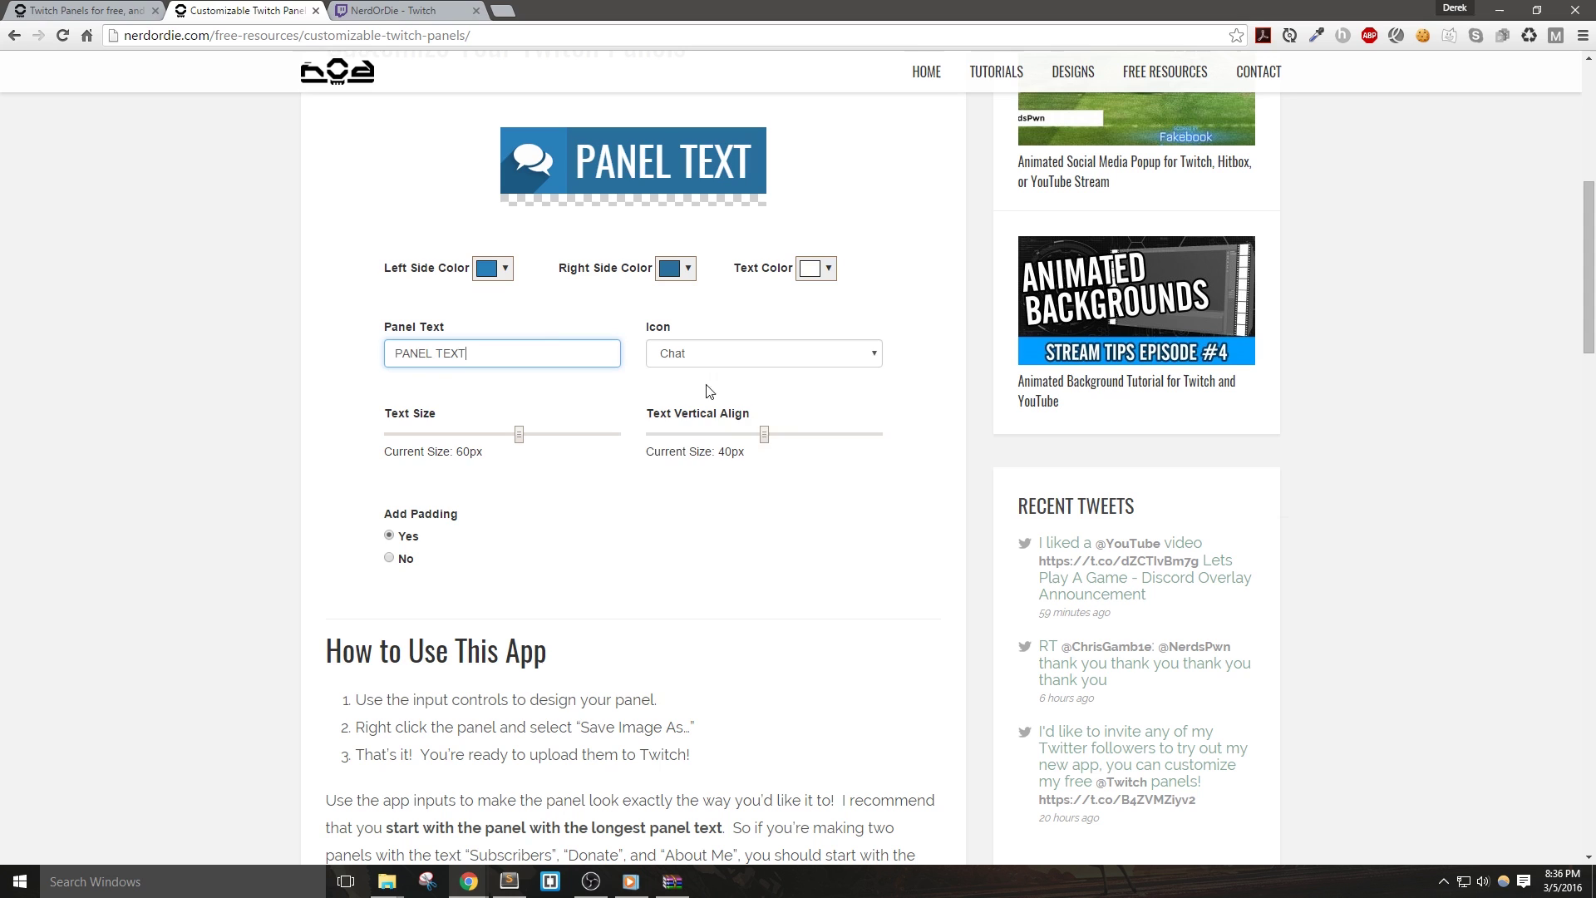
click(722, 366)
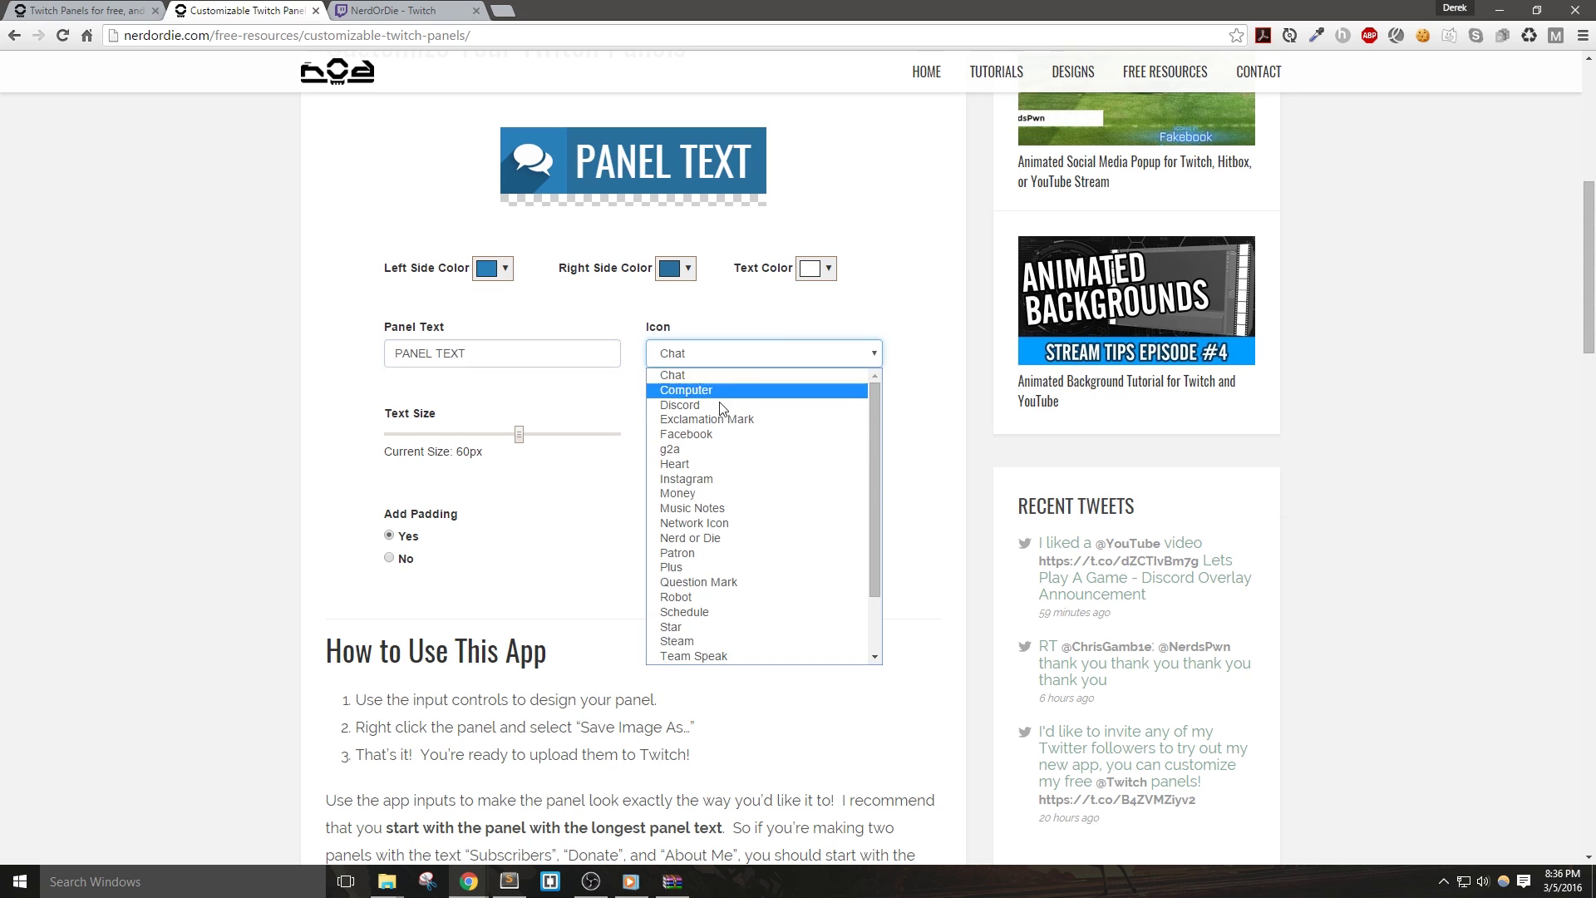
click(705, 465)
click(749, 364)
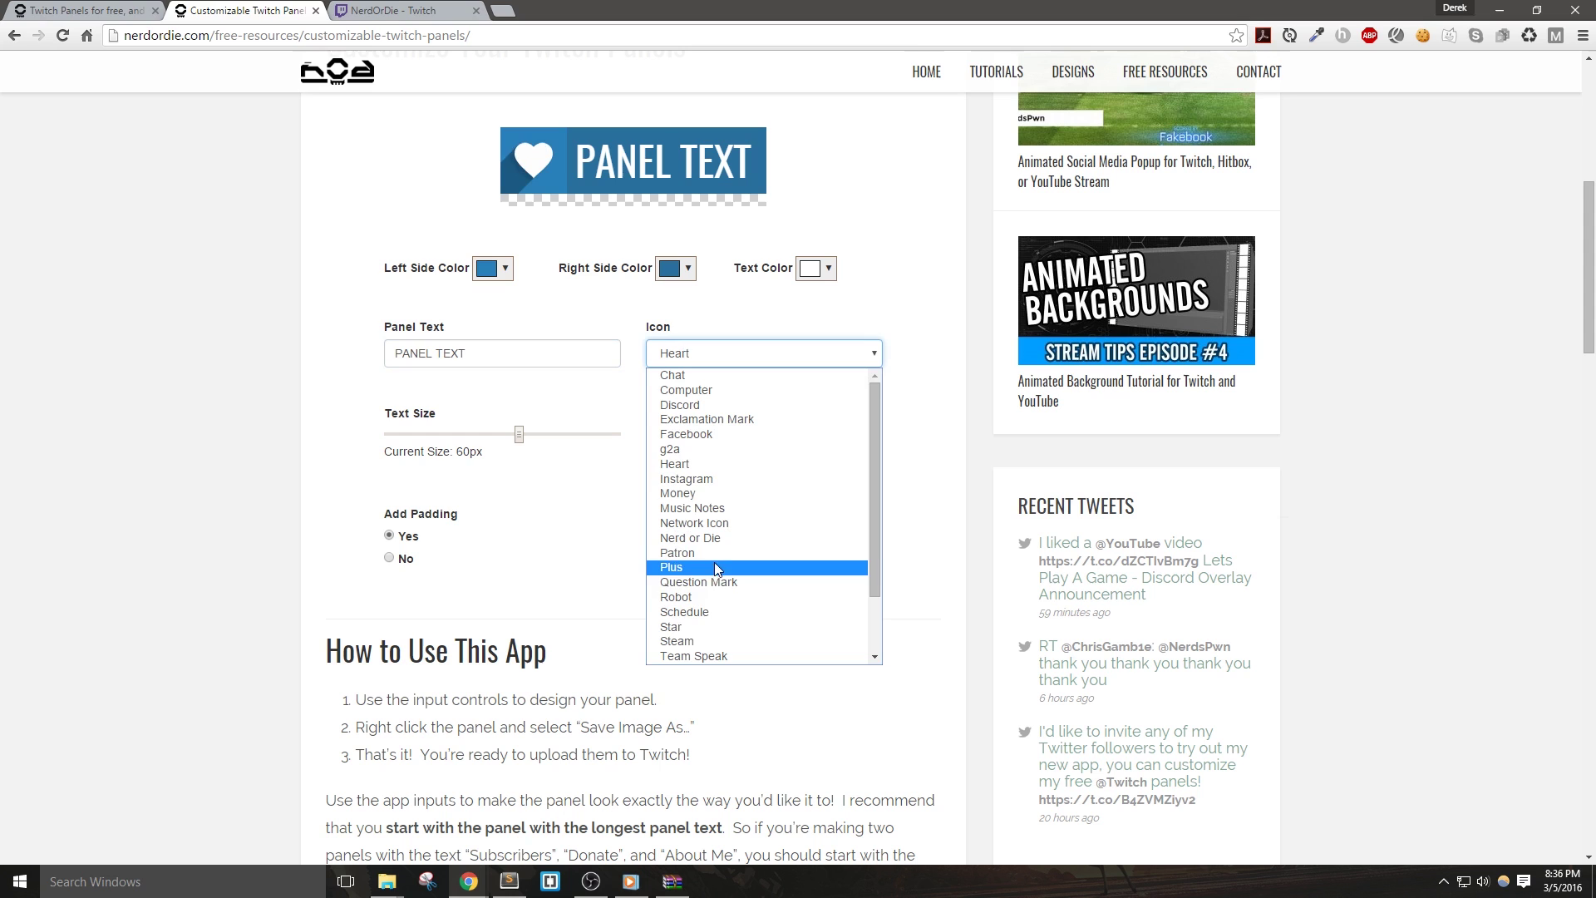
click(712, 597)
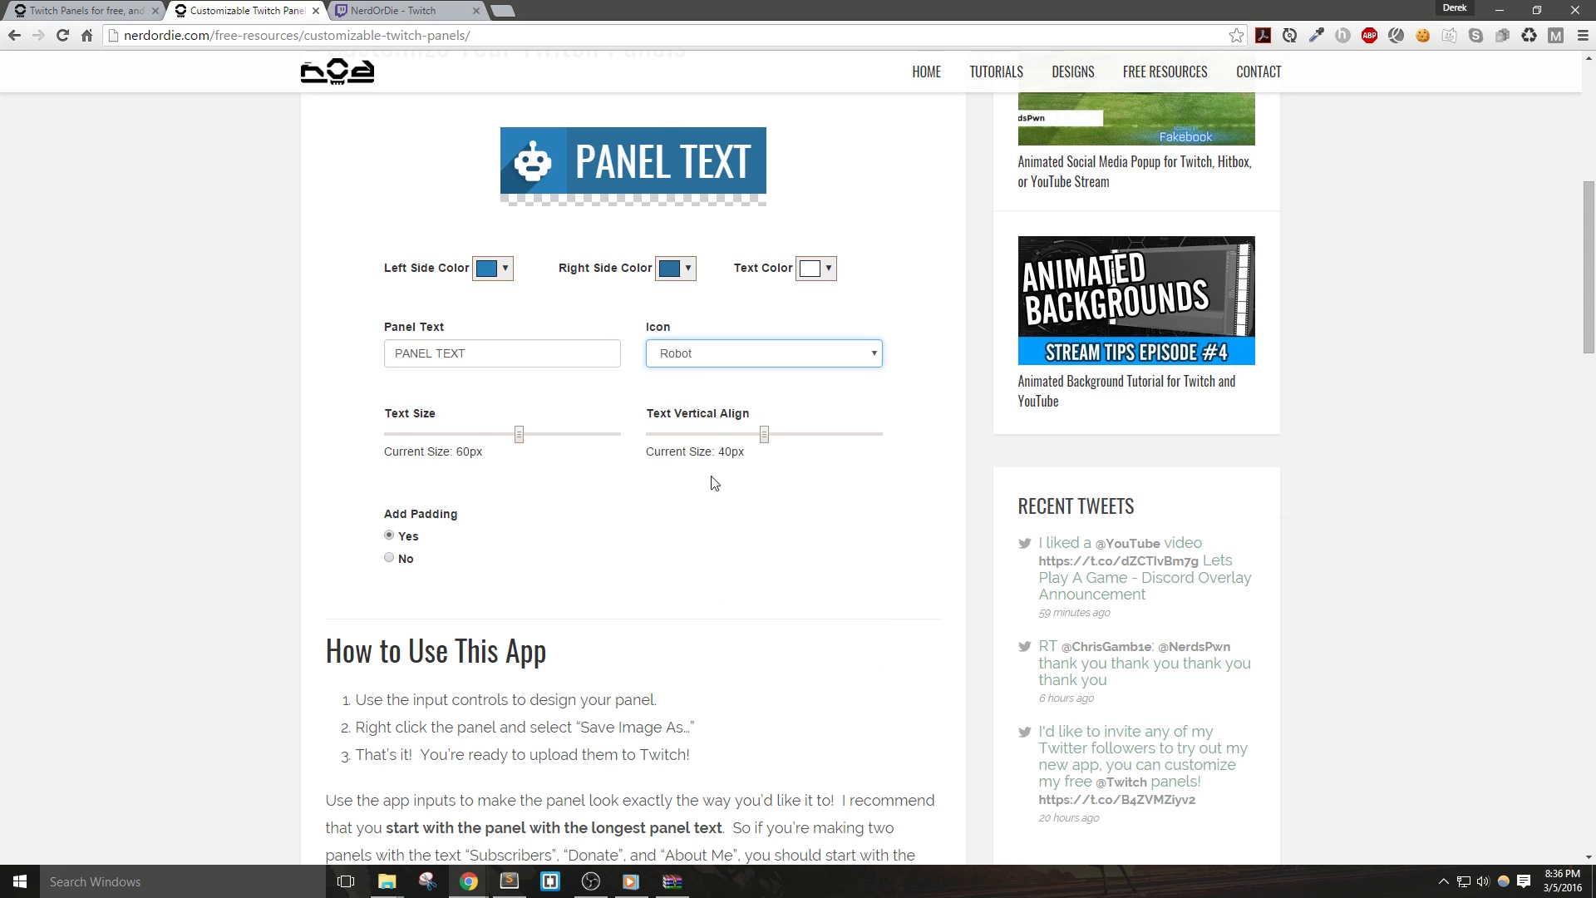
click(723, 355)
click(727, 647)
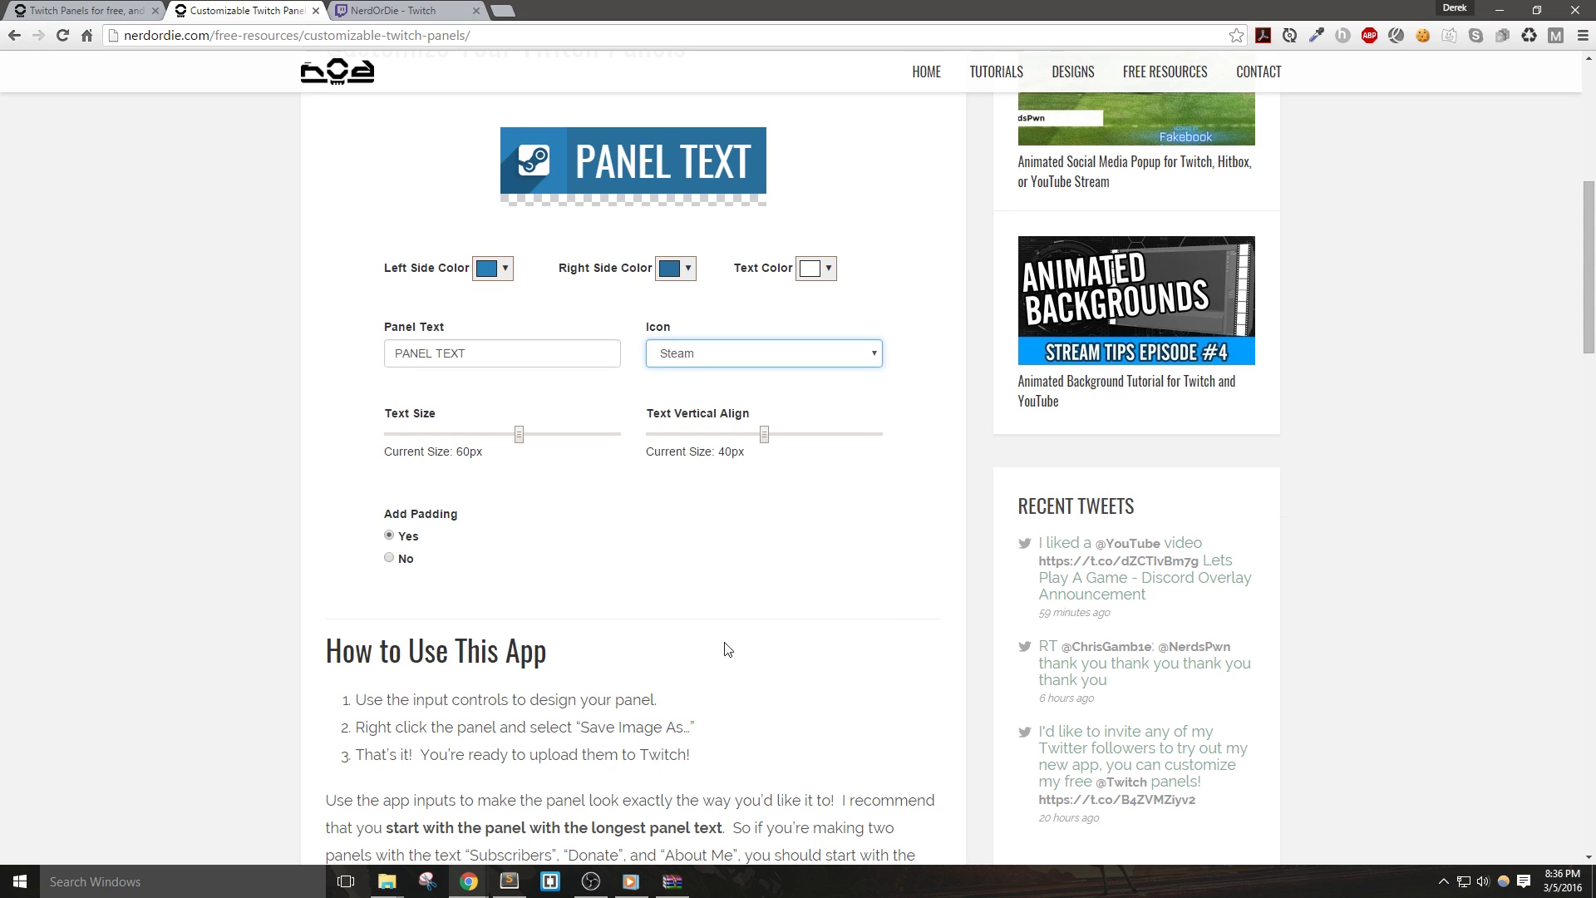
- Set the right side to dark maroon (#311515) and the left side to red (#ac3a3a)
click(677, 274)
click(663, 391)
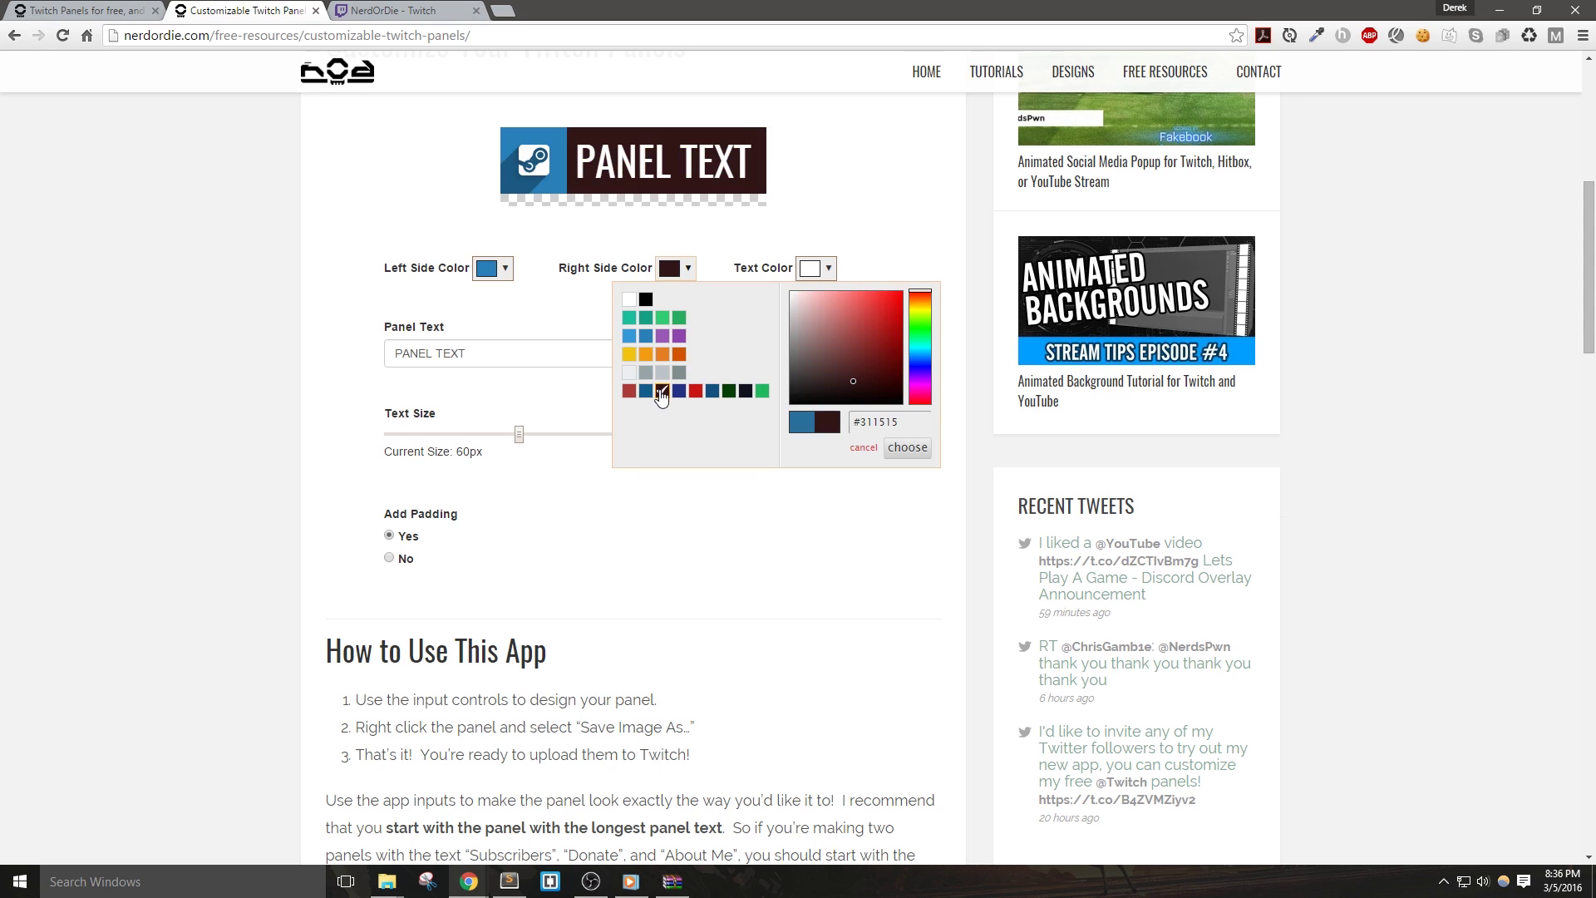
click(483, 283)
click(489, 392)
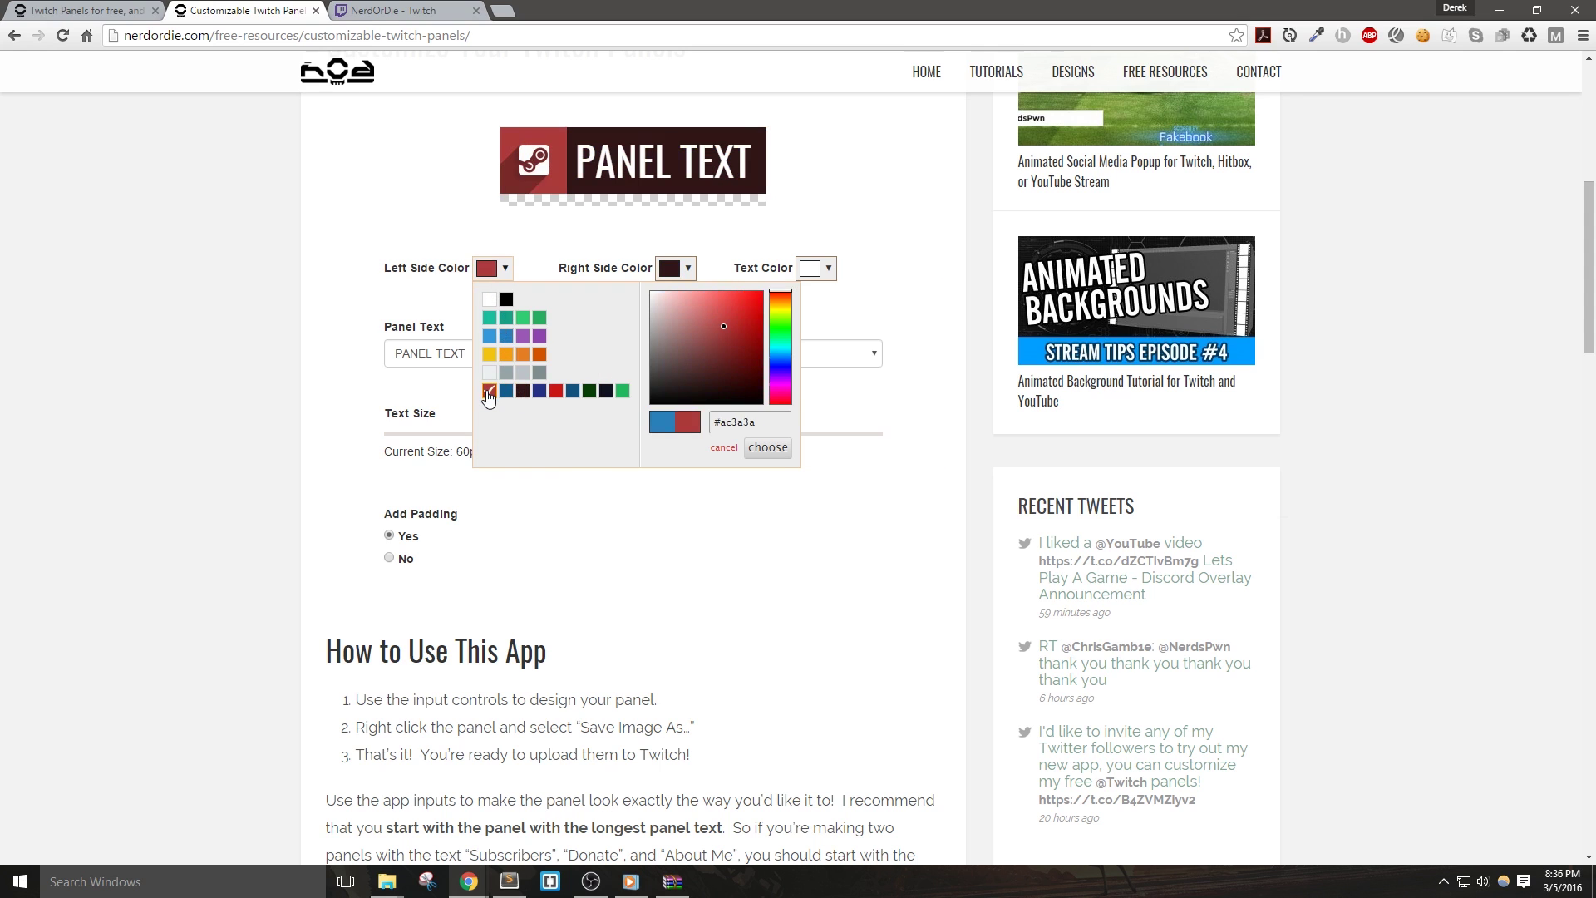
click(720, 543)
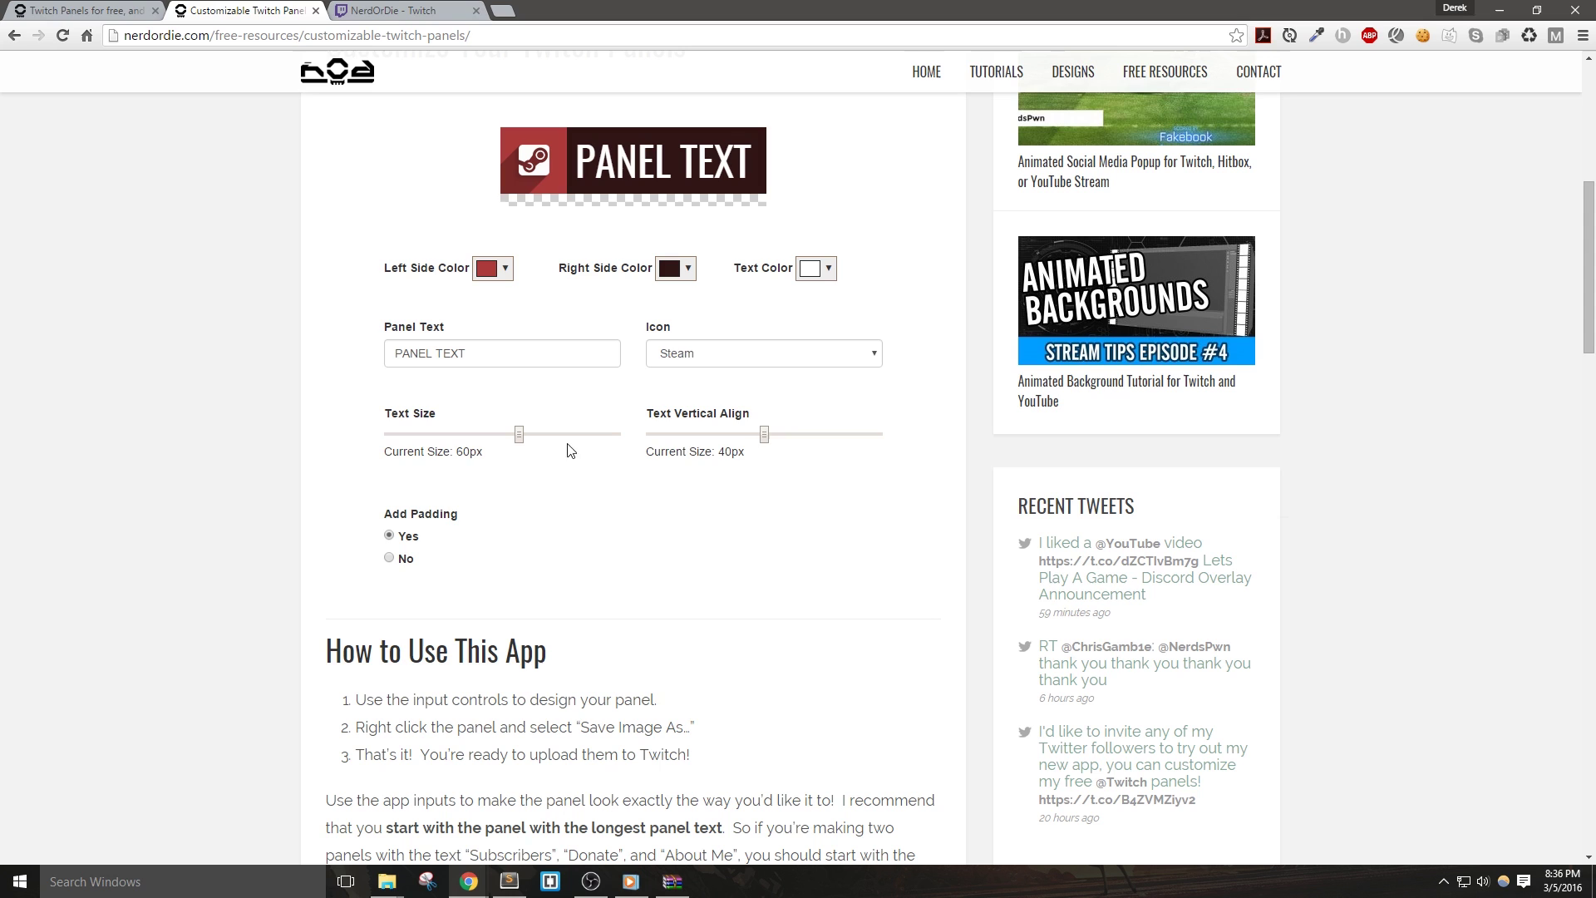
- Change the panel icon to Computer after briefly trying g2a
click(700, 363)
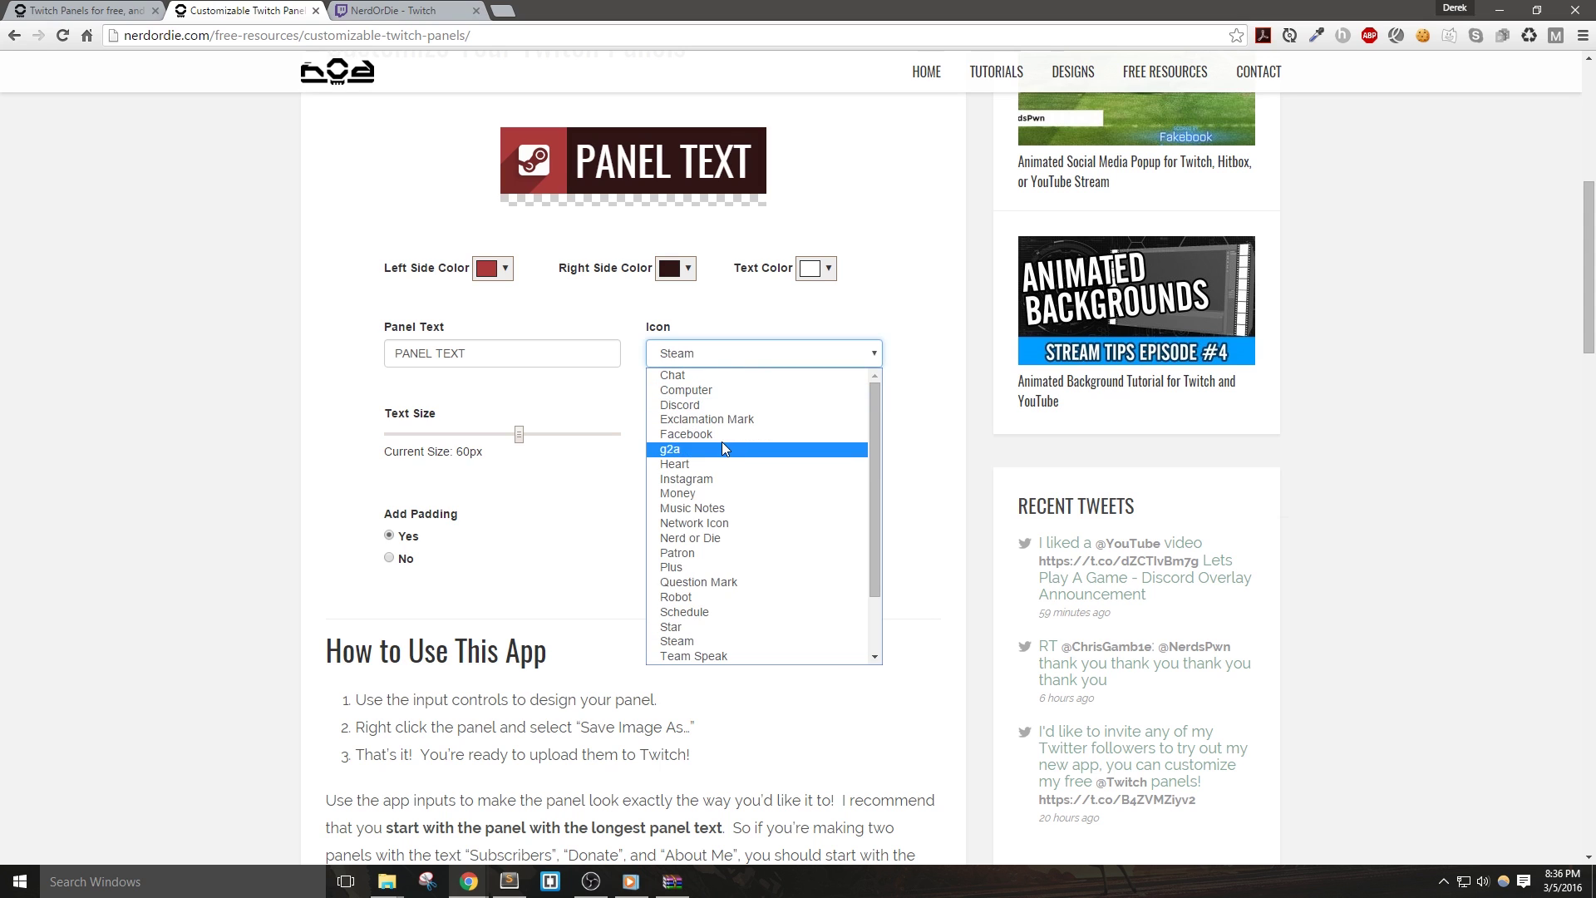
click(721, 442)
click(730, 353)
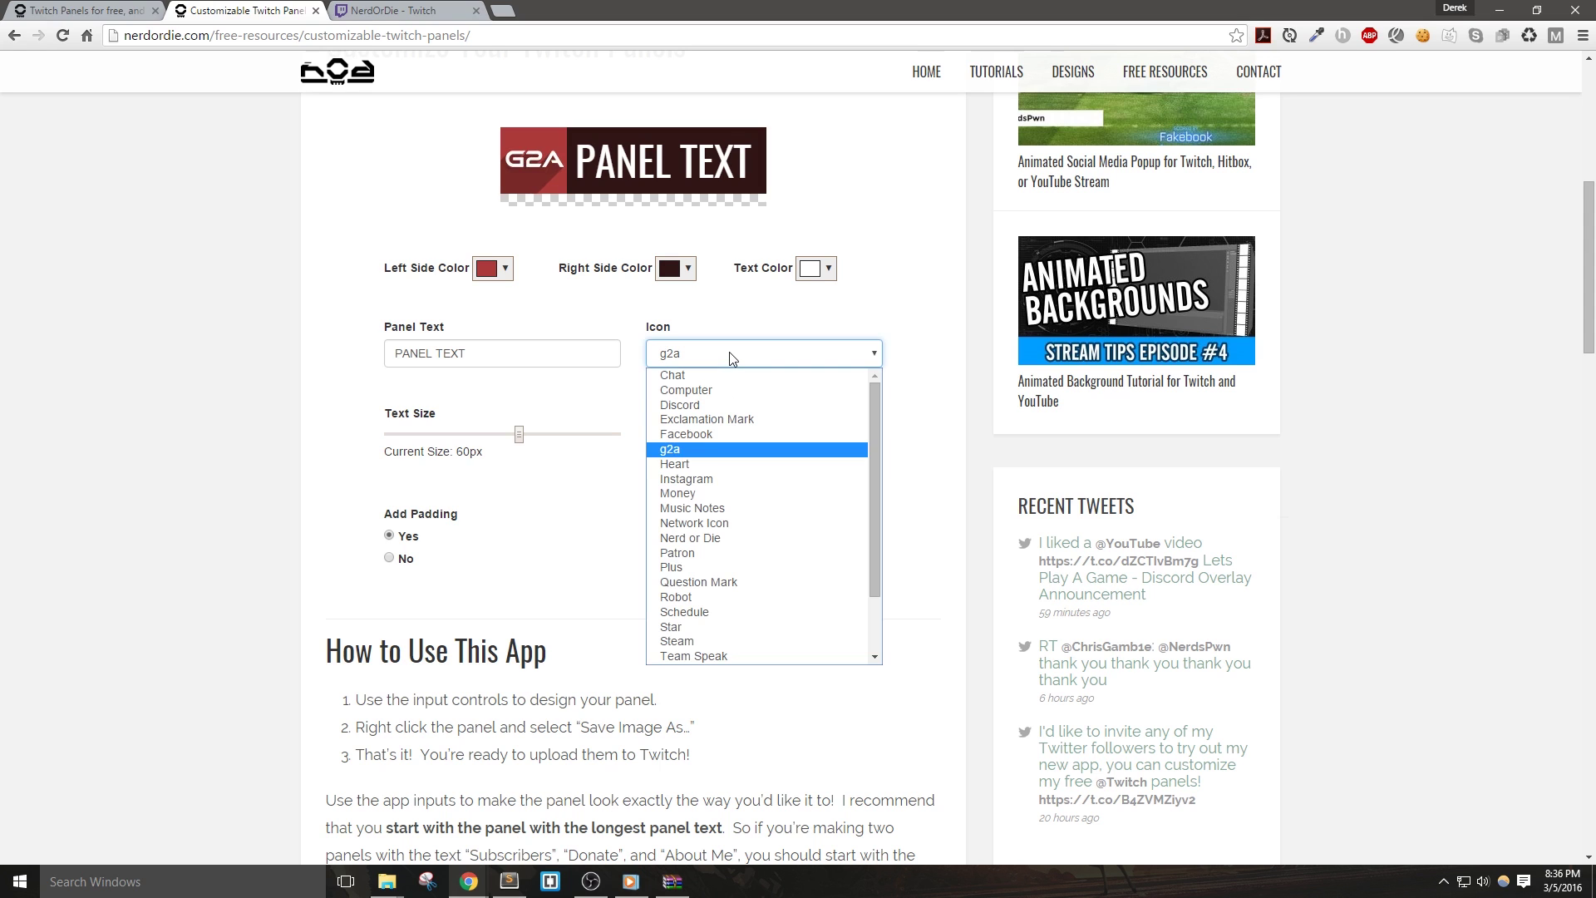
click(716, 394)
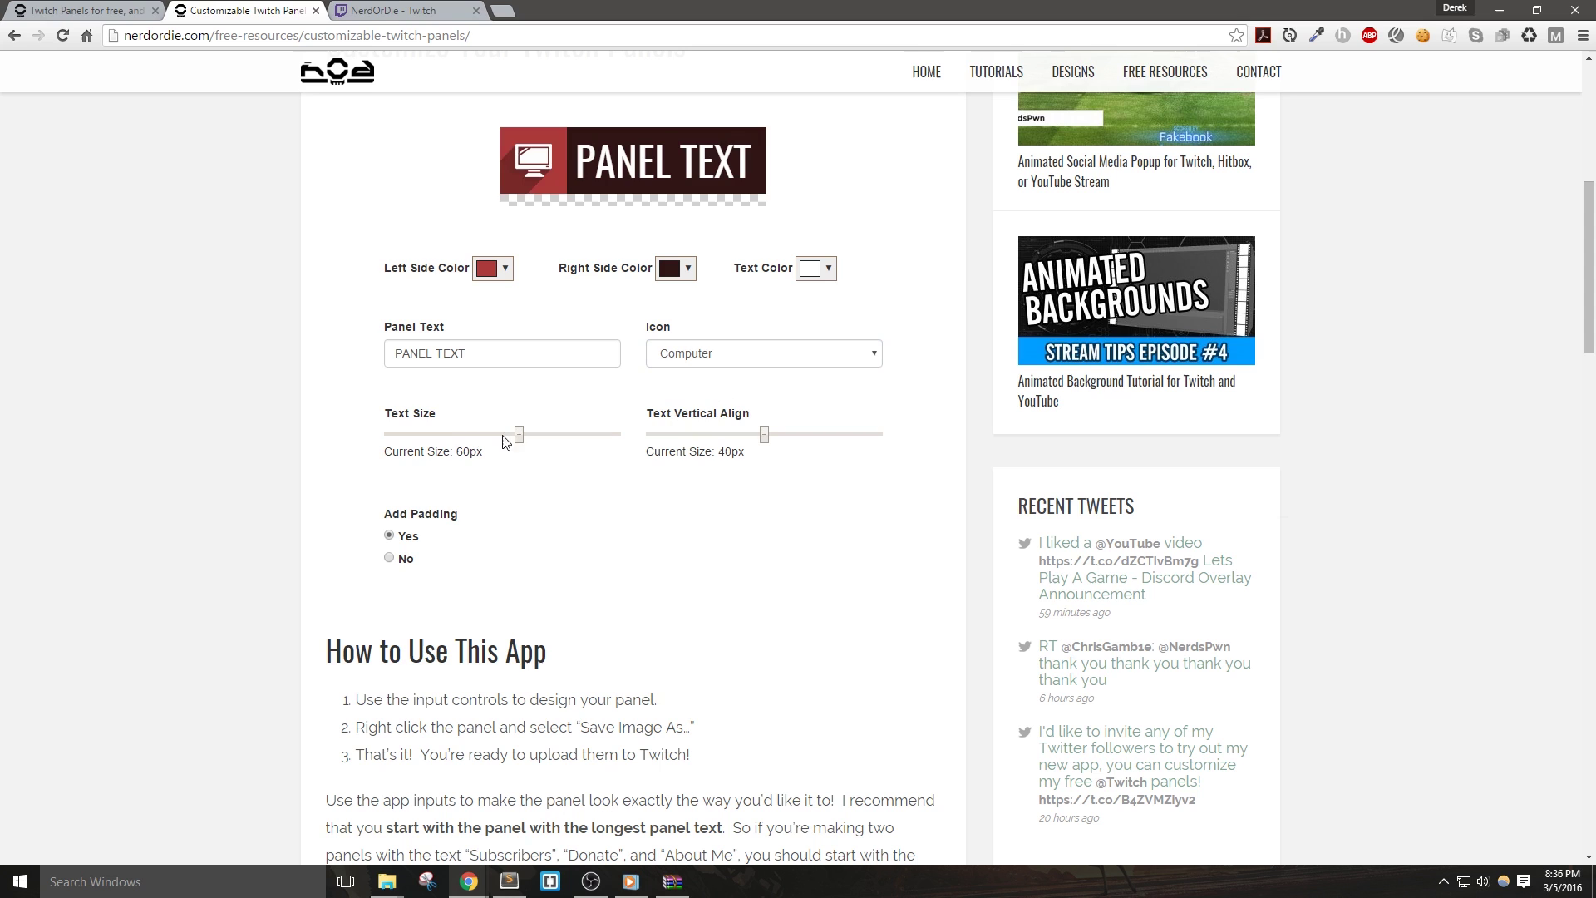
- Resize the panel text to 48px and adjust its vertical align, which stays at 40px
drag(519, 436, 454, 455)
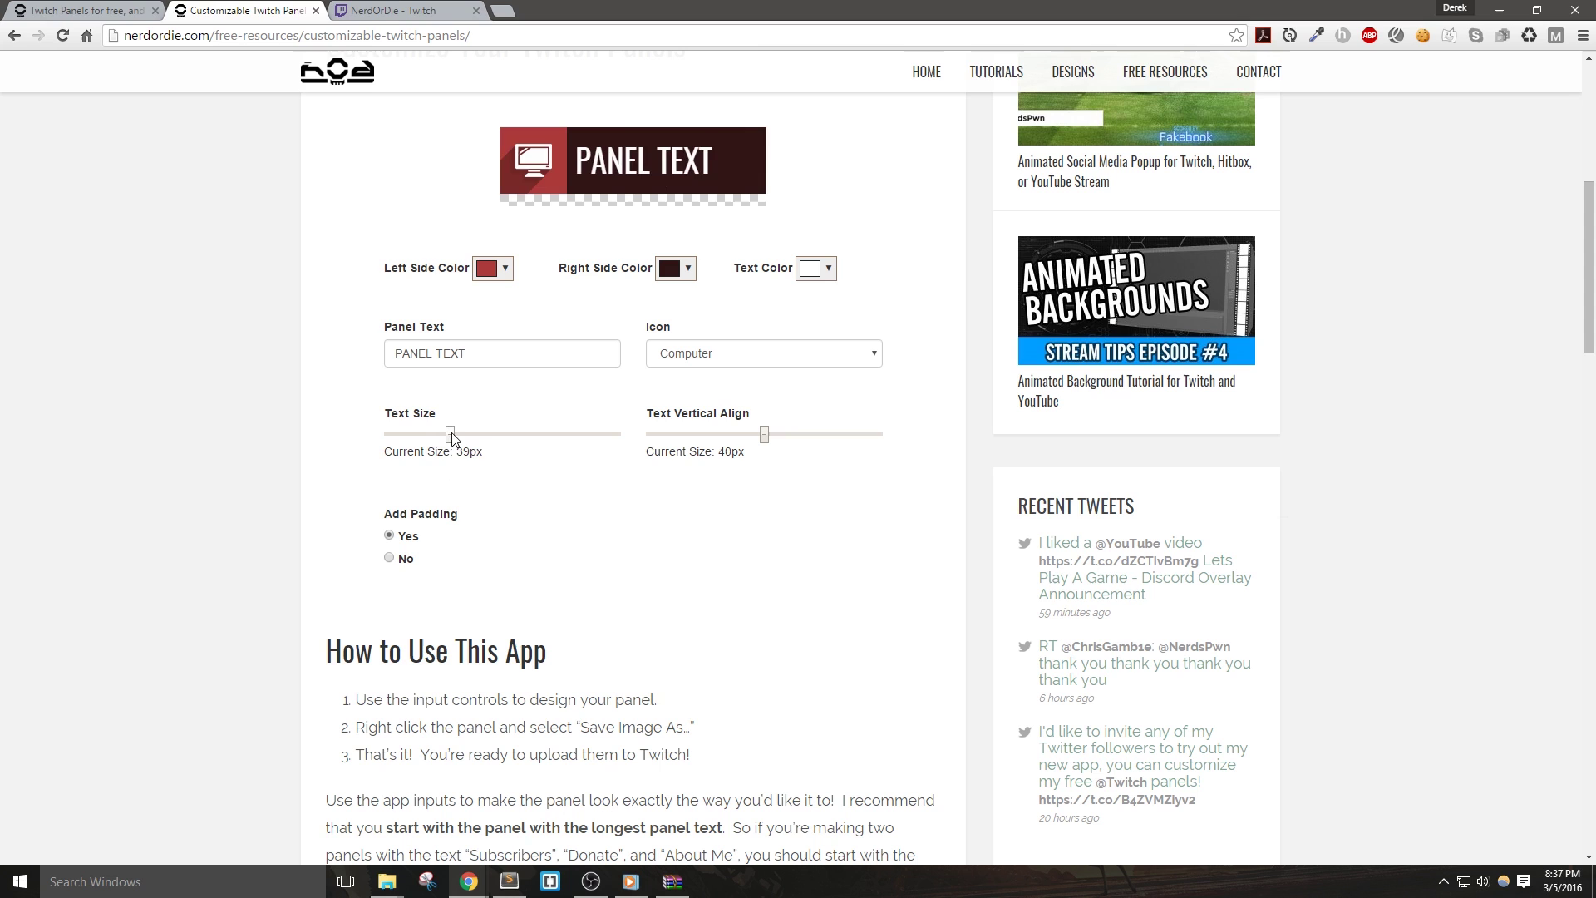
drag(451, 436, 496, 476)
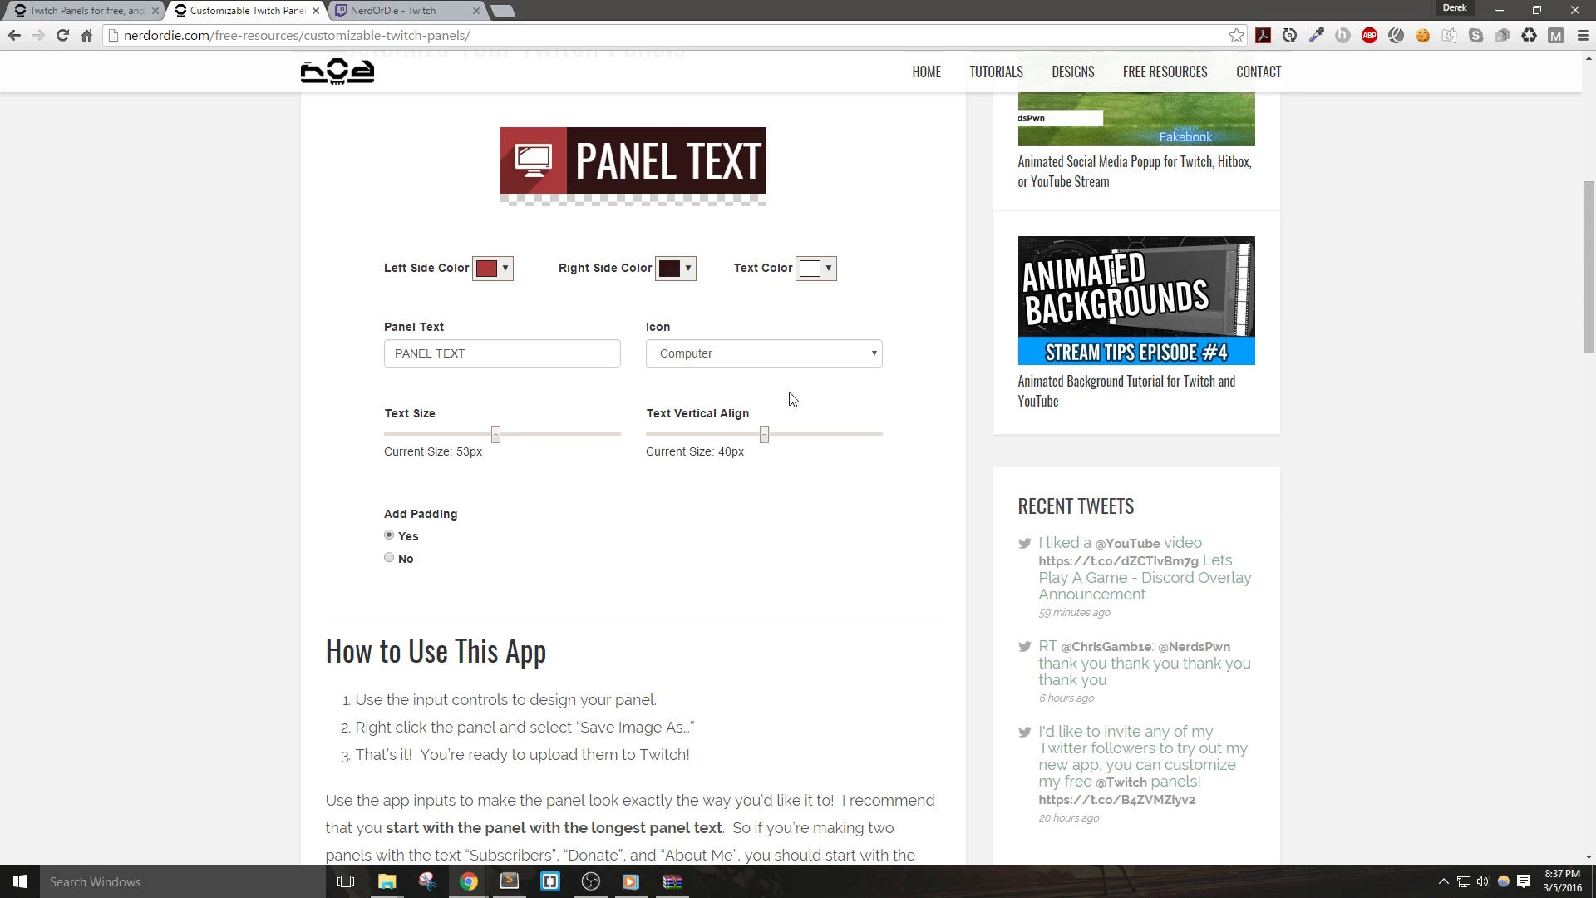
drag(500, 438, 482, 438)
click(771, 439)
drag(772, 440, 732, 456)
click(805, 489)
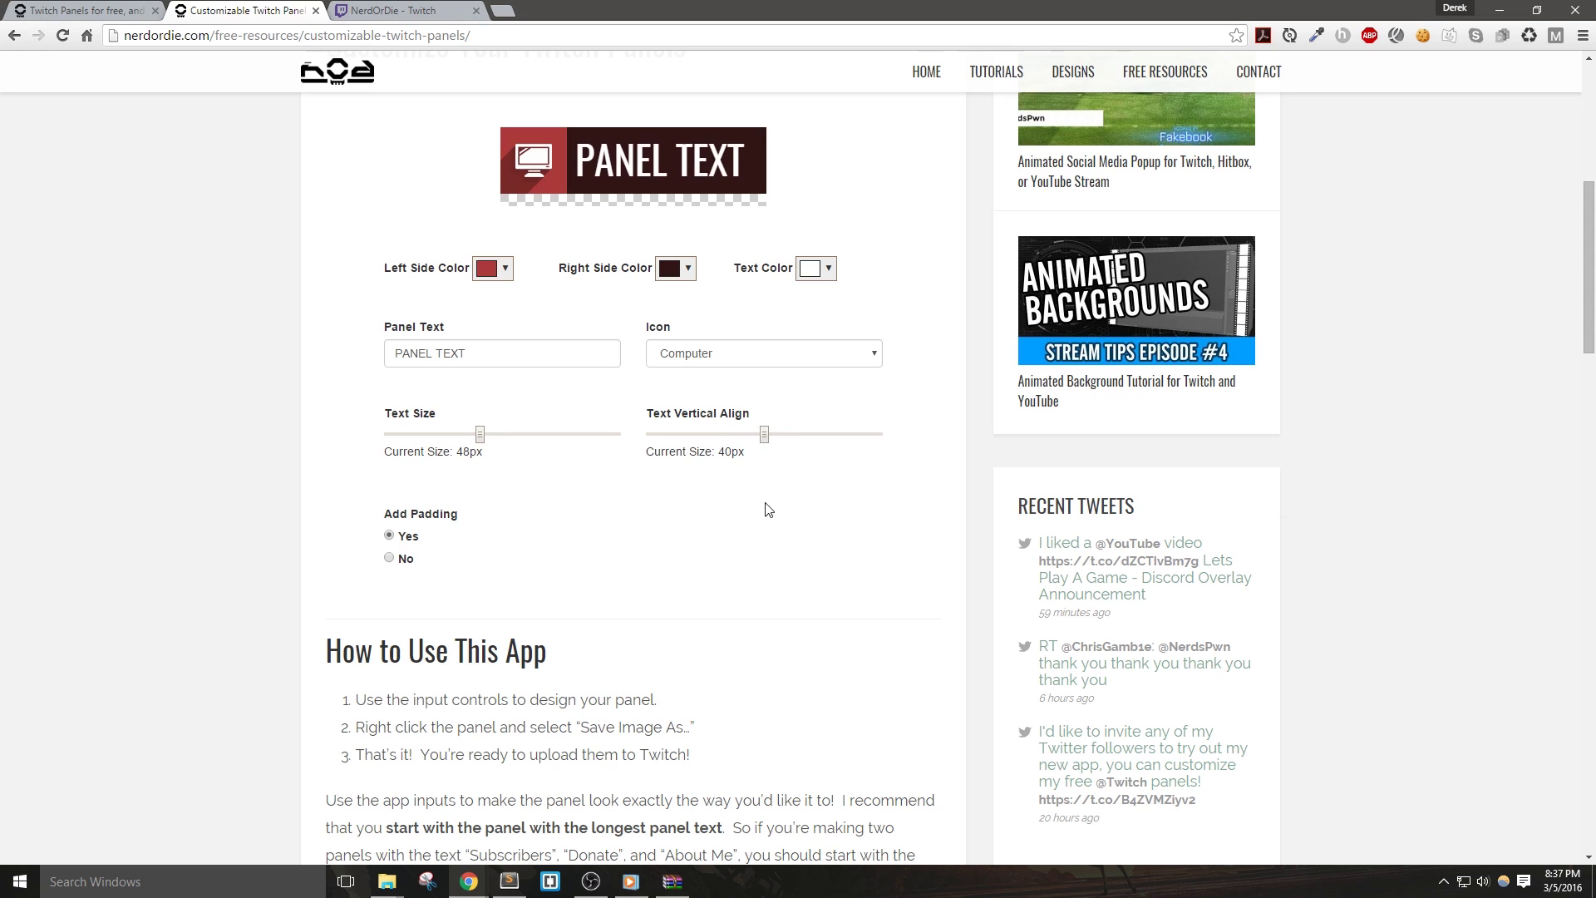
mouse_move(764, 434)
mouse_down()
mouse_move(827, 459)
mouse_move(764, 438)
mouse_up()
click(389, 559)
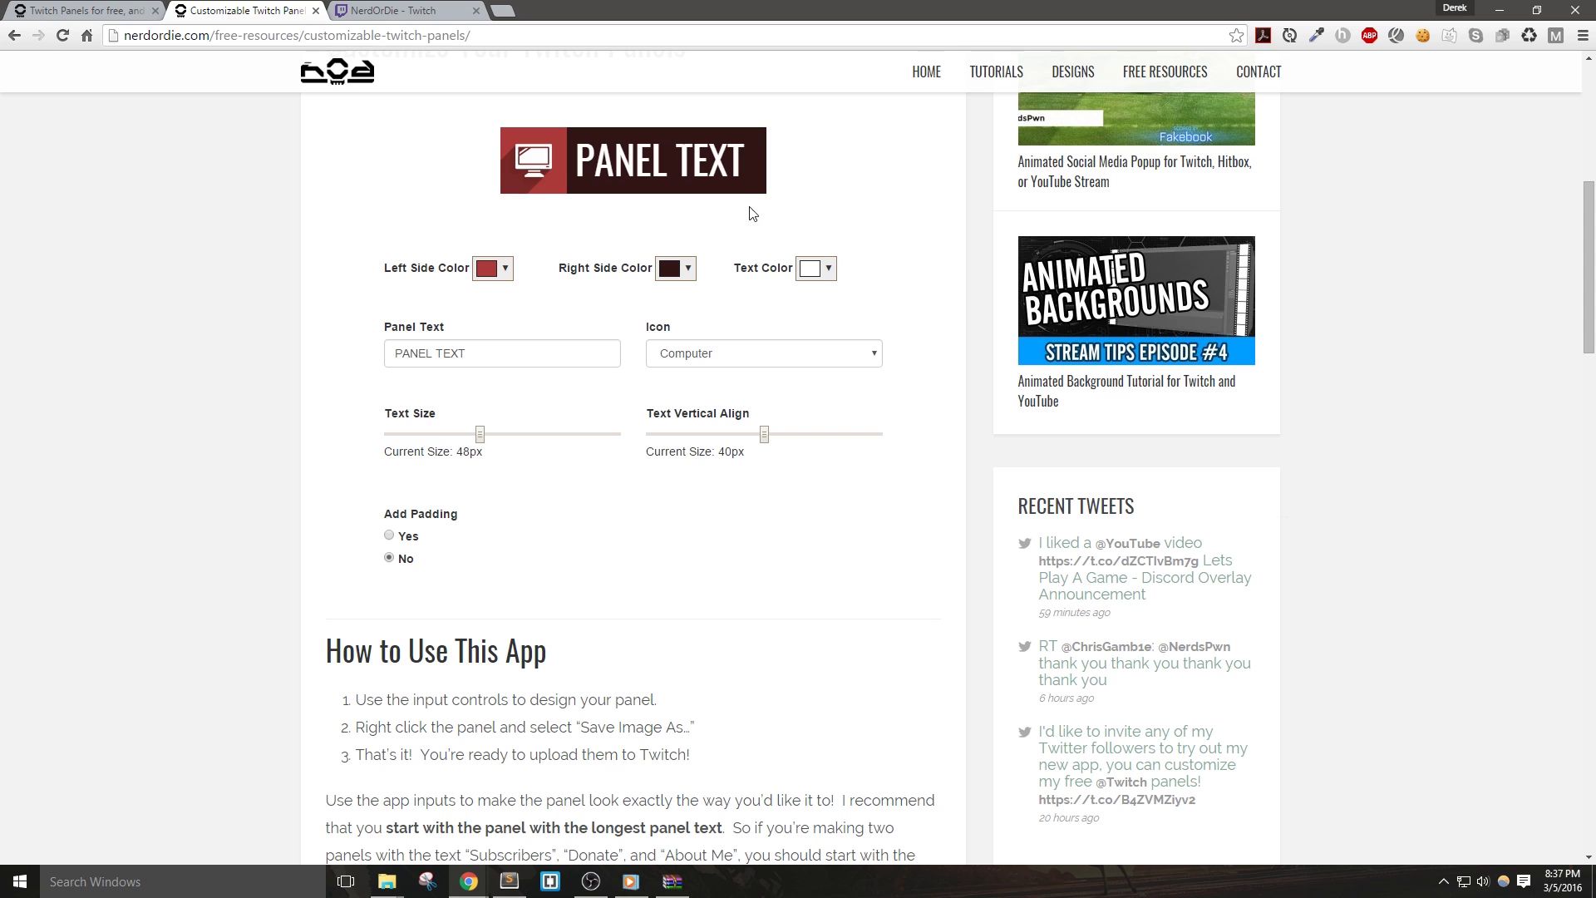
click(390, 537)
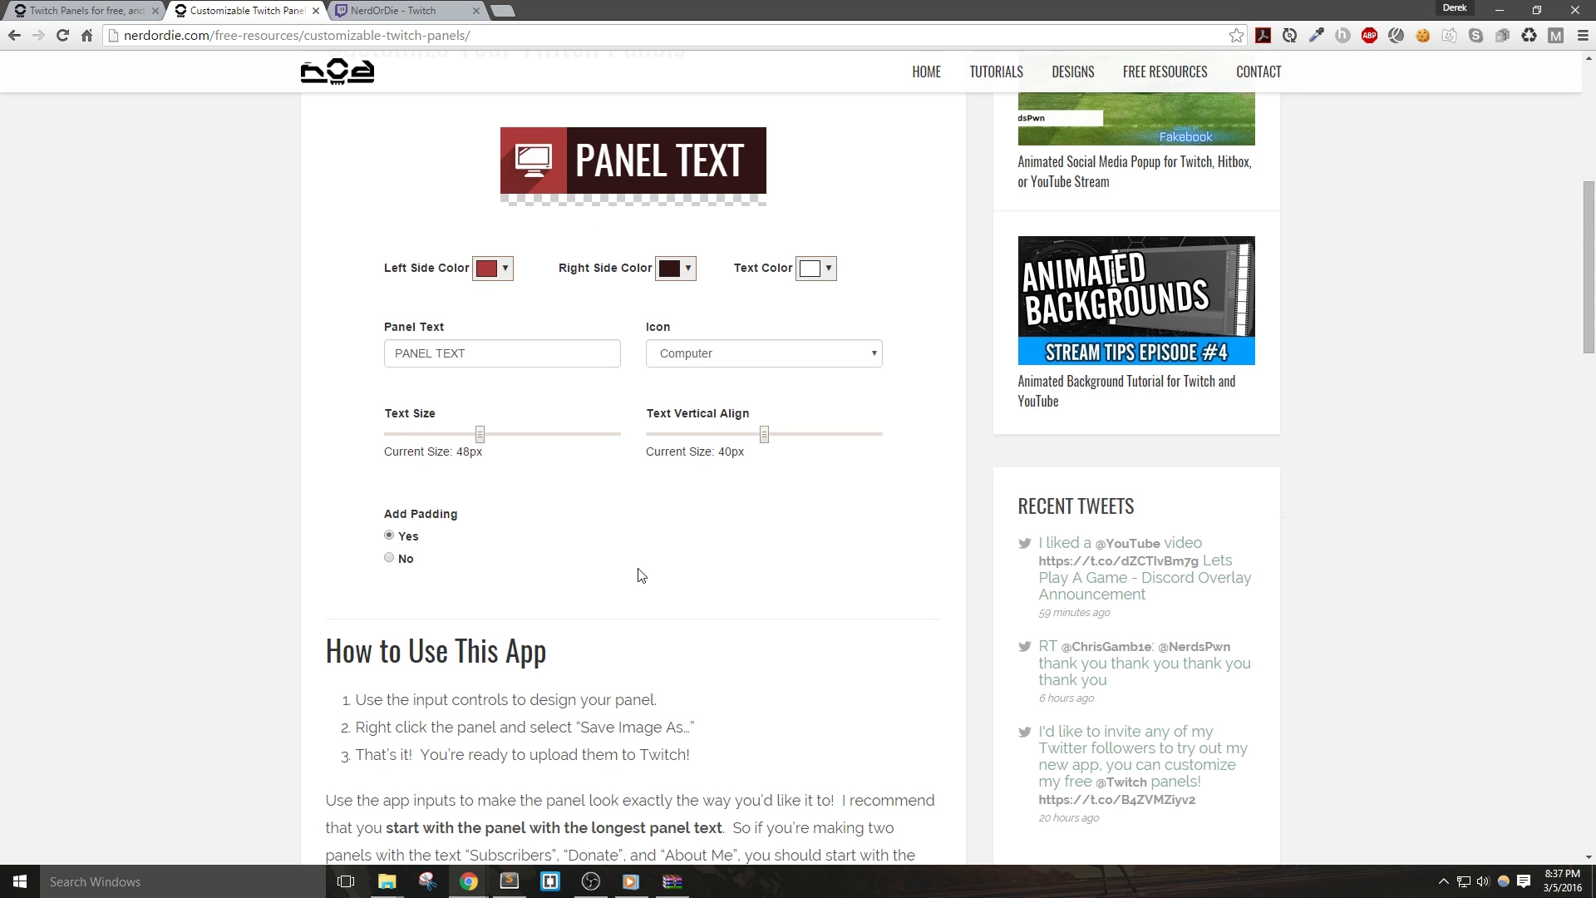
scroll(641, 575, down, 15)
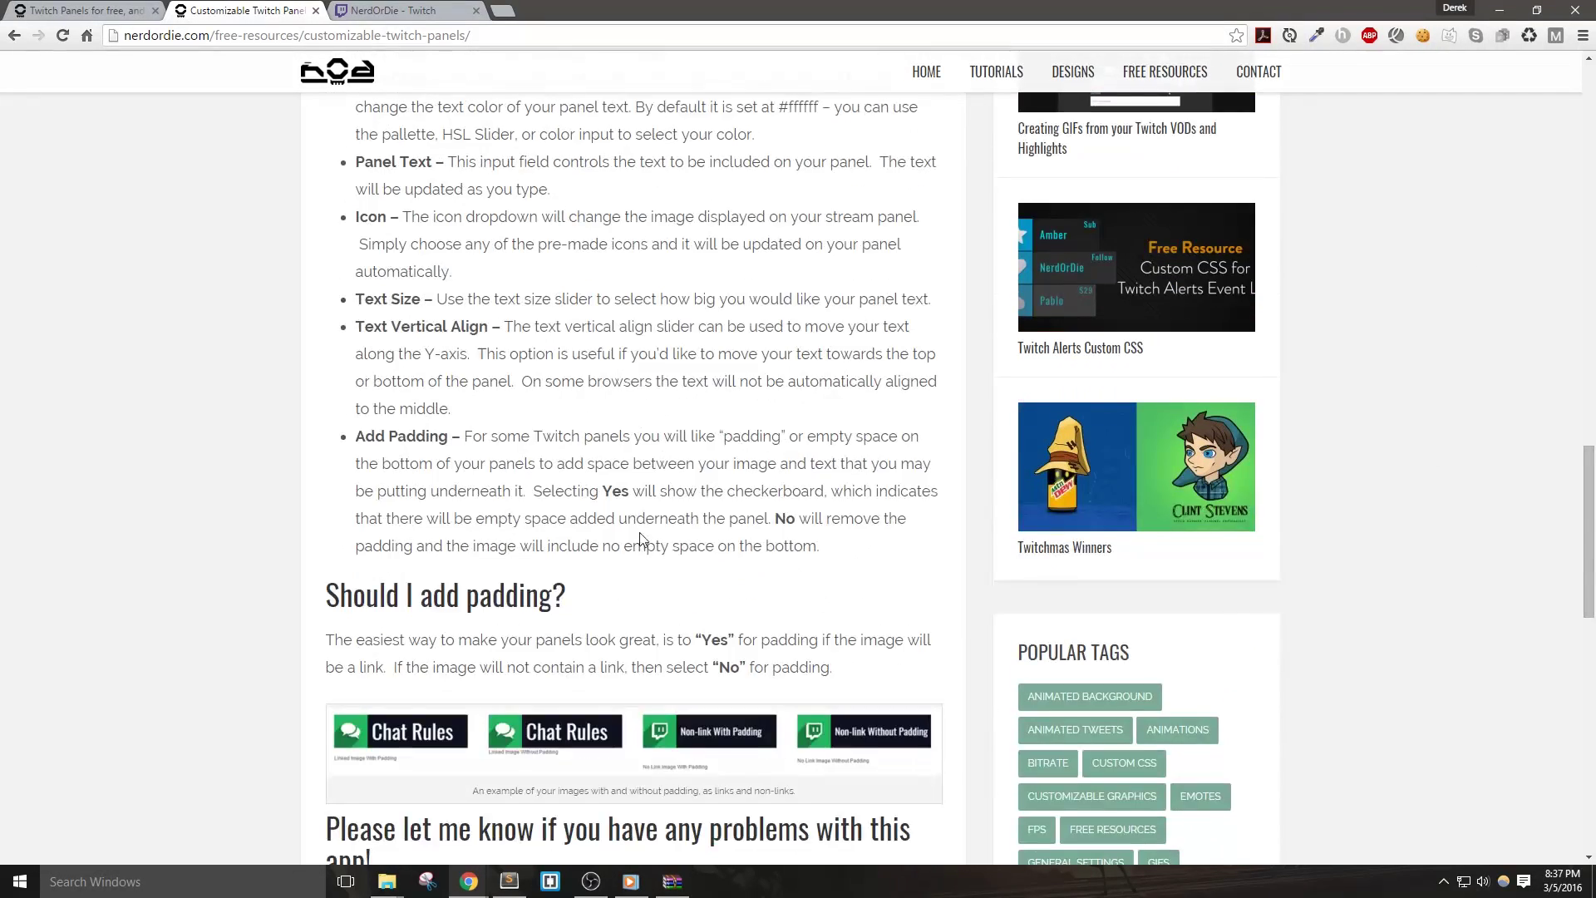
scroll(640, 539, down, 2)
click(612, 556)
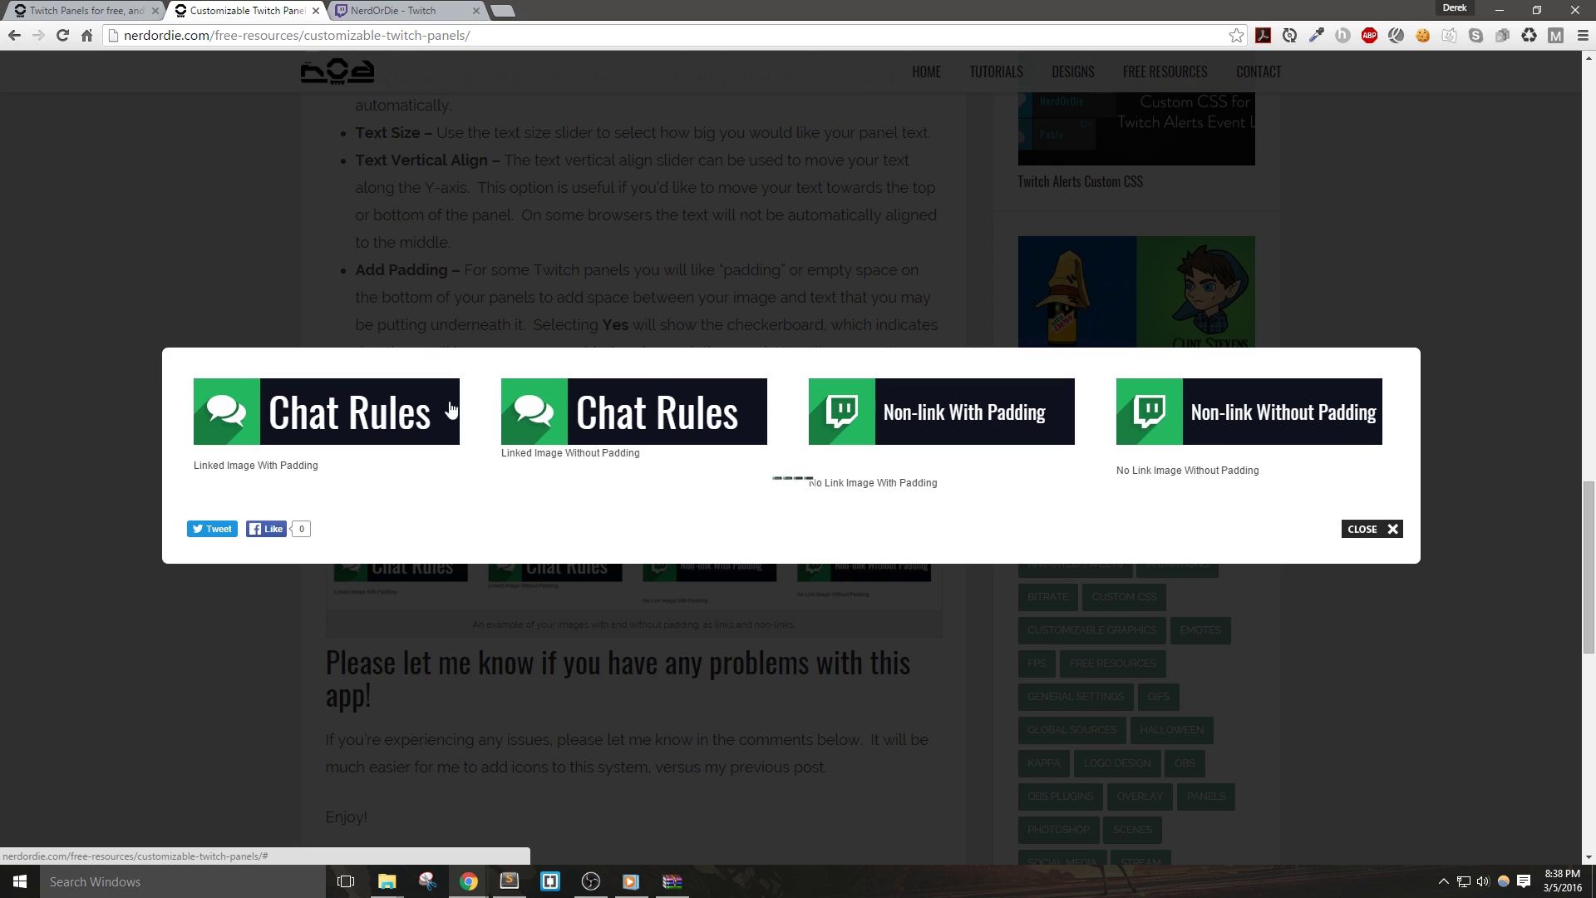
click(1387, 530)
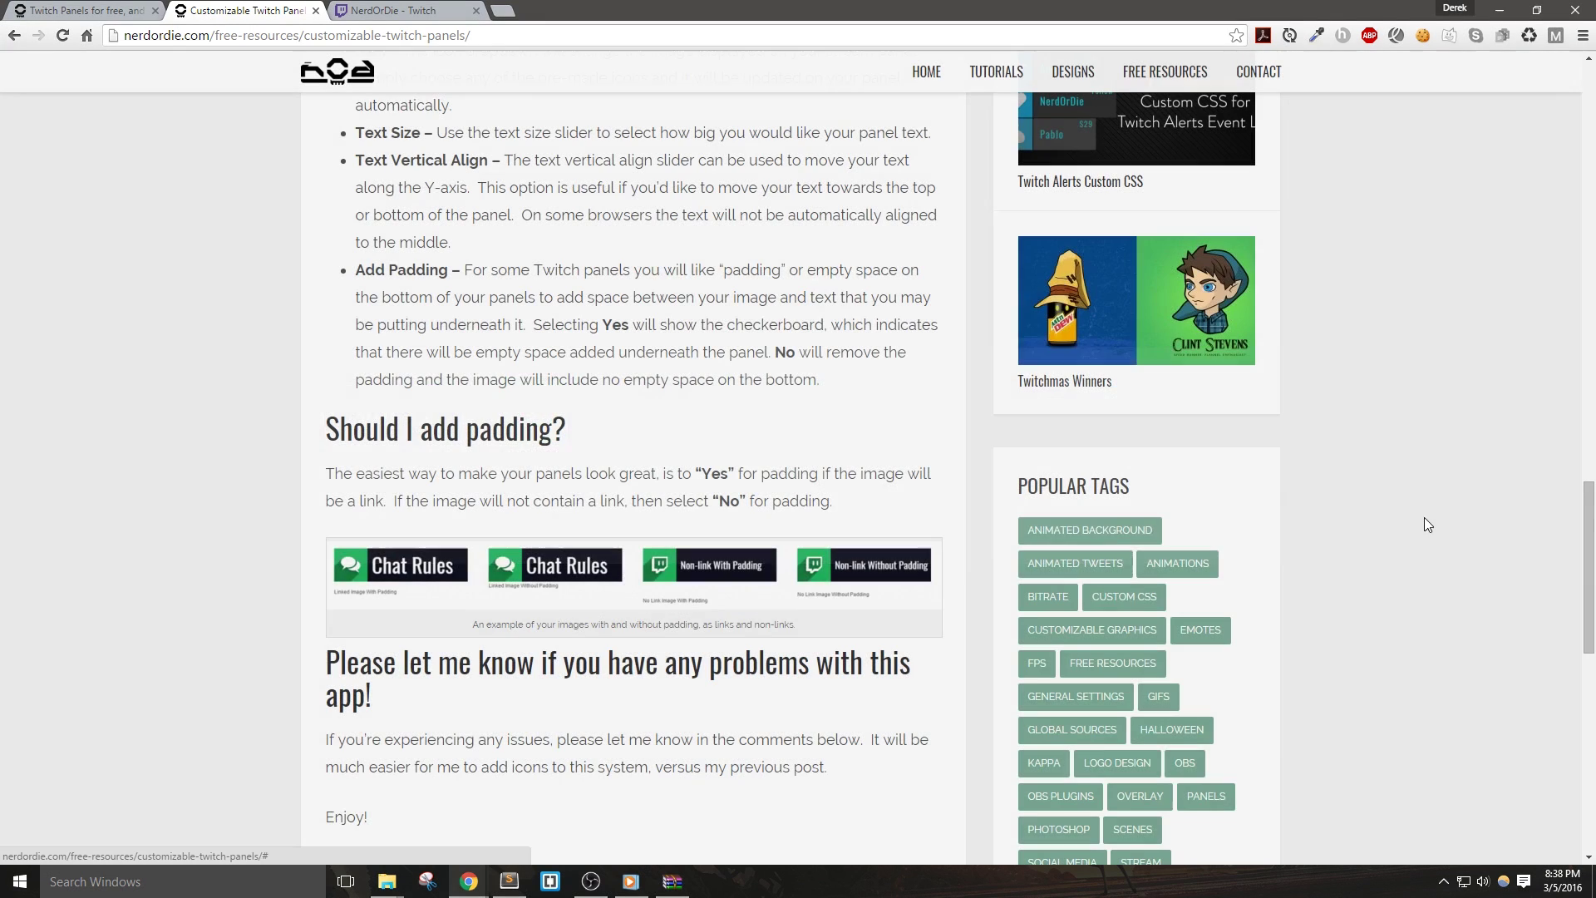
- Save the panel preview image as panel.png with Save image as
scroll(1424, 524, up, 20)
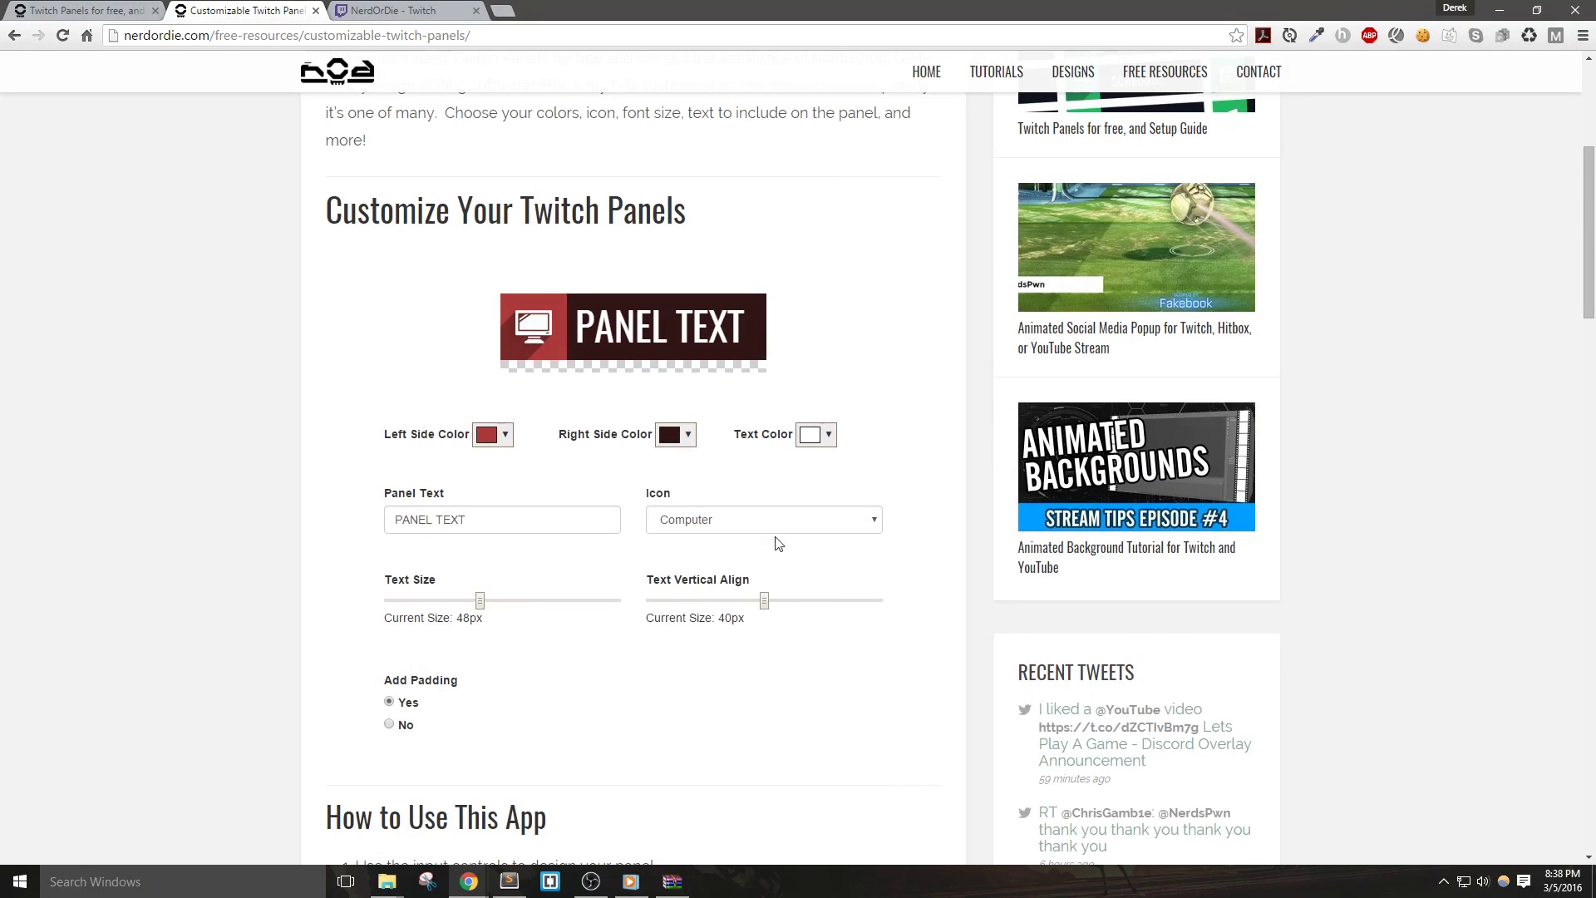
right_click(620, 326)
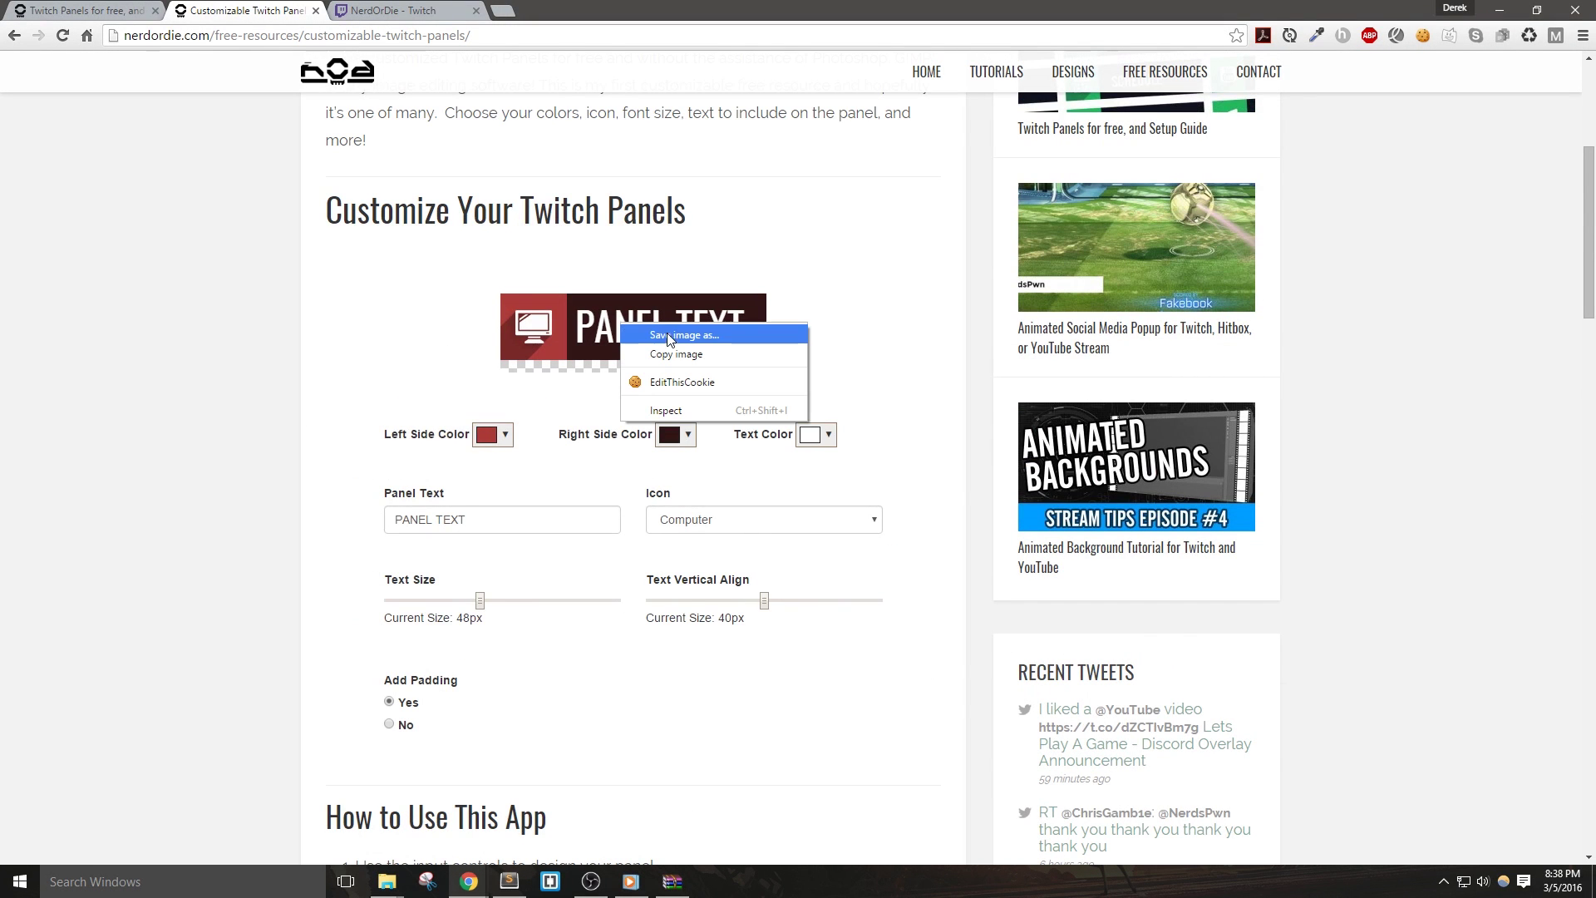
click(676, 335)
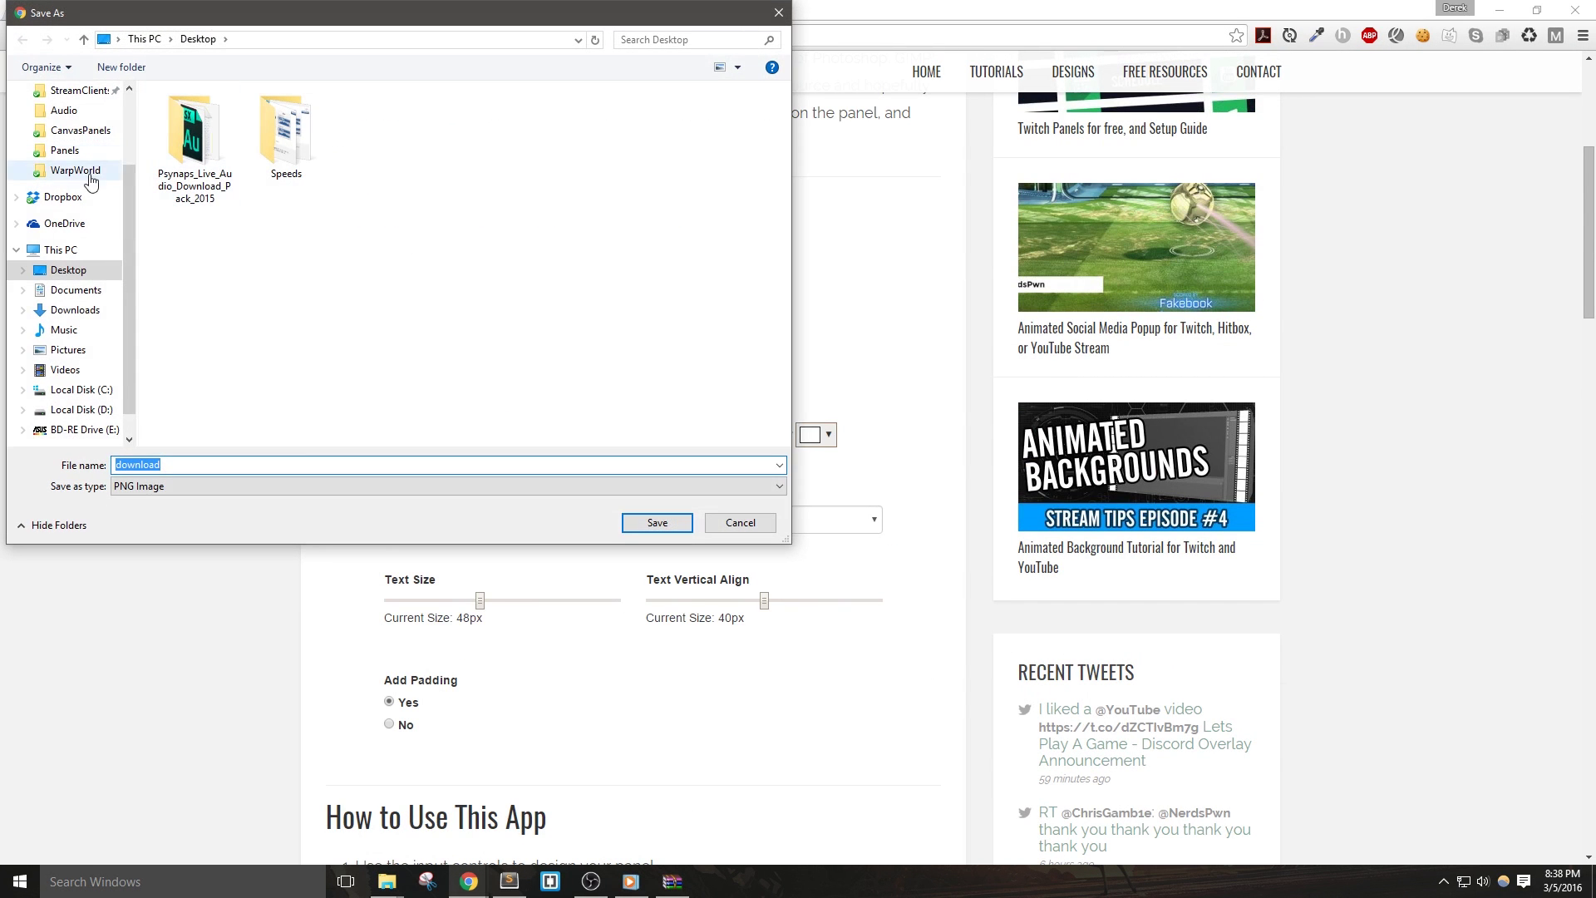
text(panel)
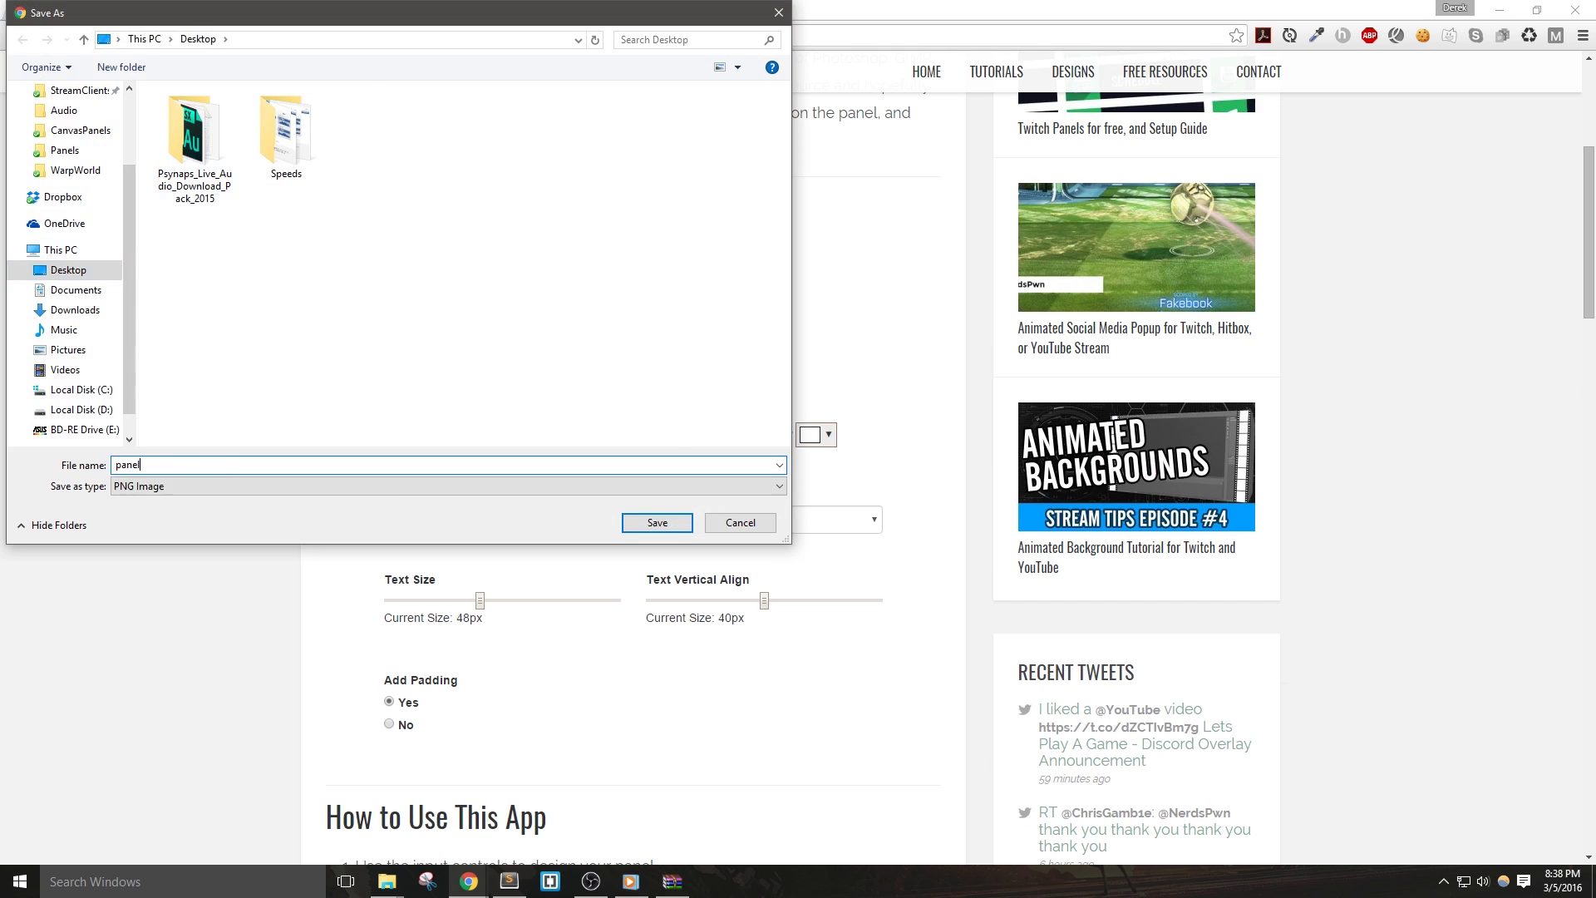
key(Return)
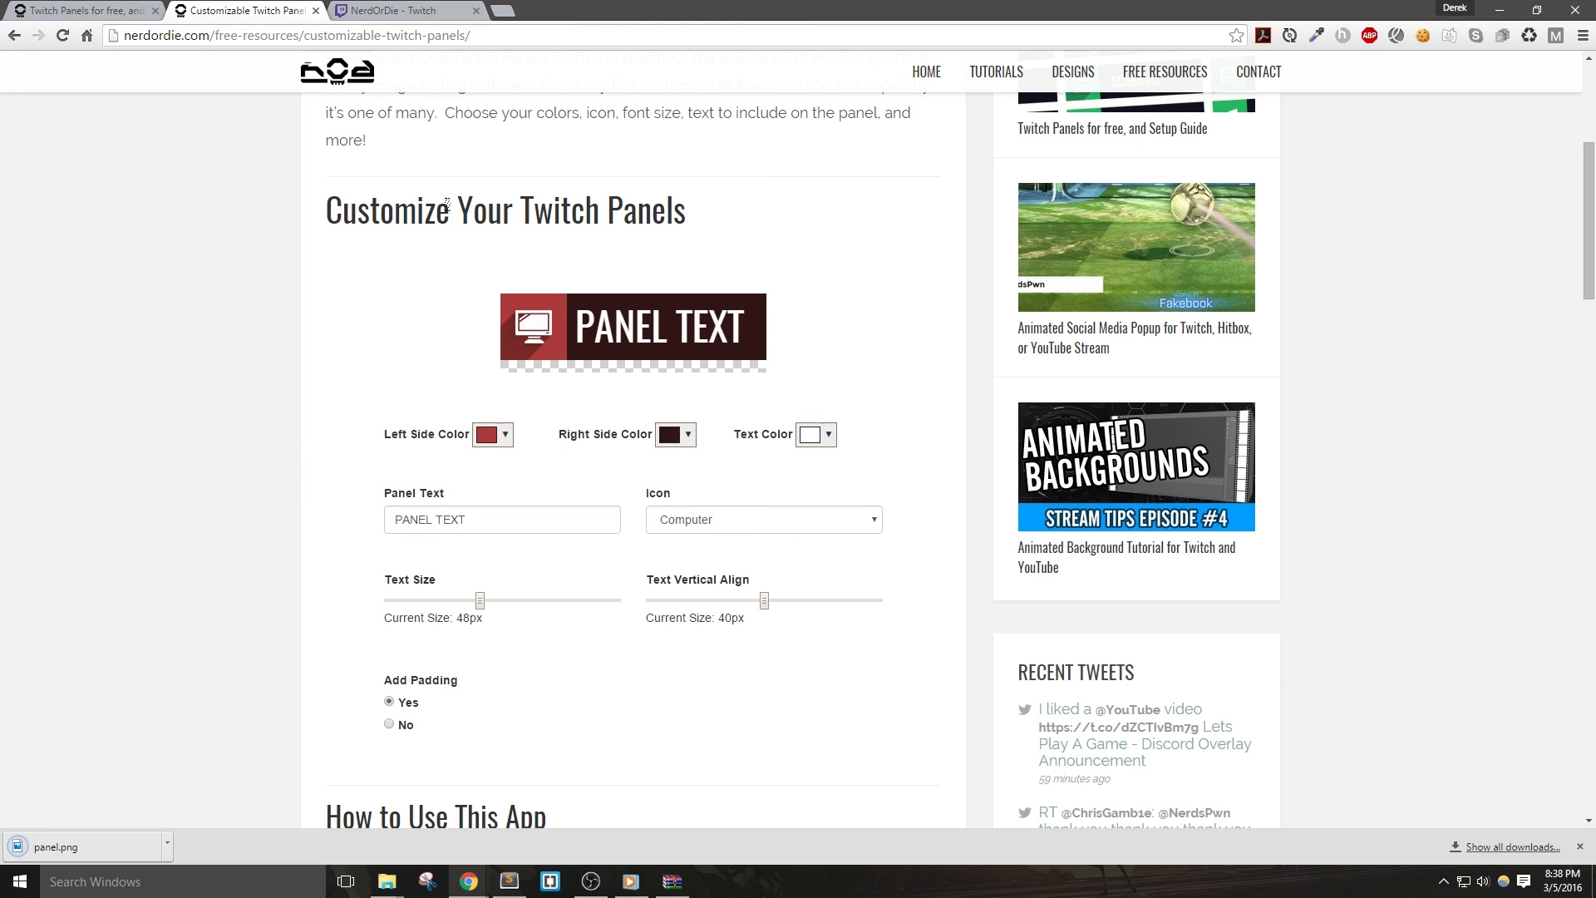
- On the Twitch channel page, enable Edit Panels and add a new blank panel
click(382, 12)
scroll(263, 381, down, 5)
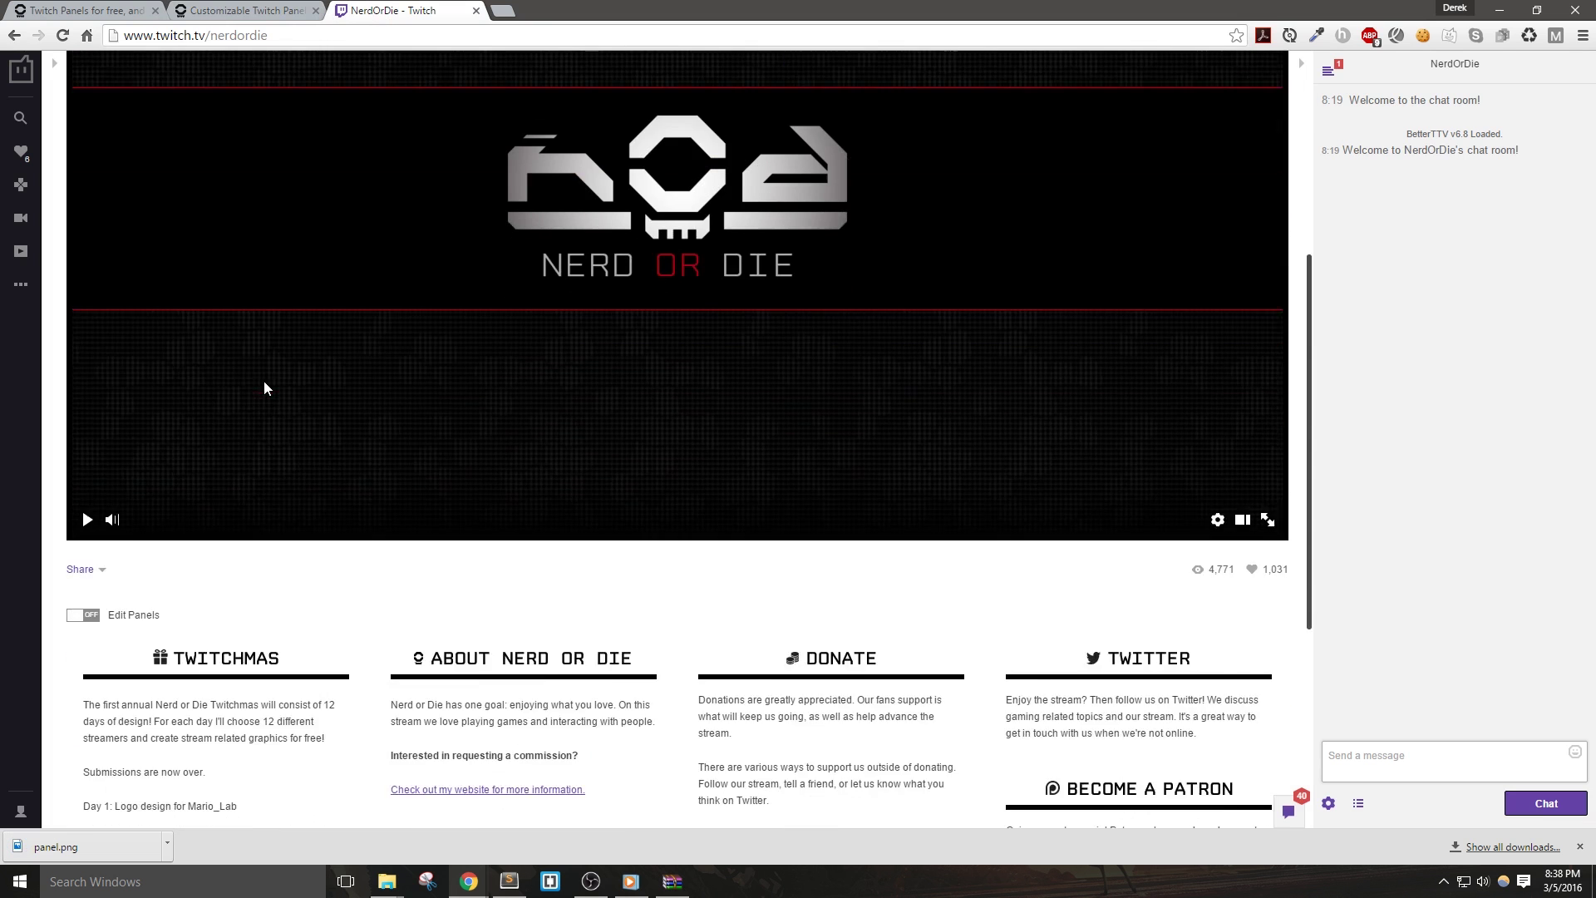
click(79, 496)
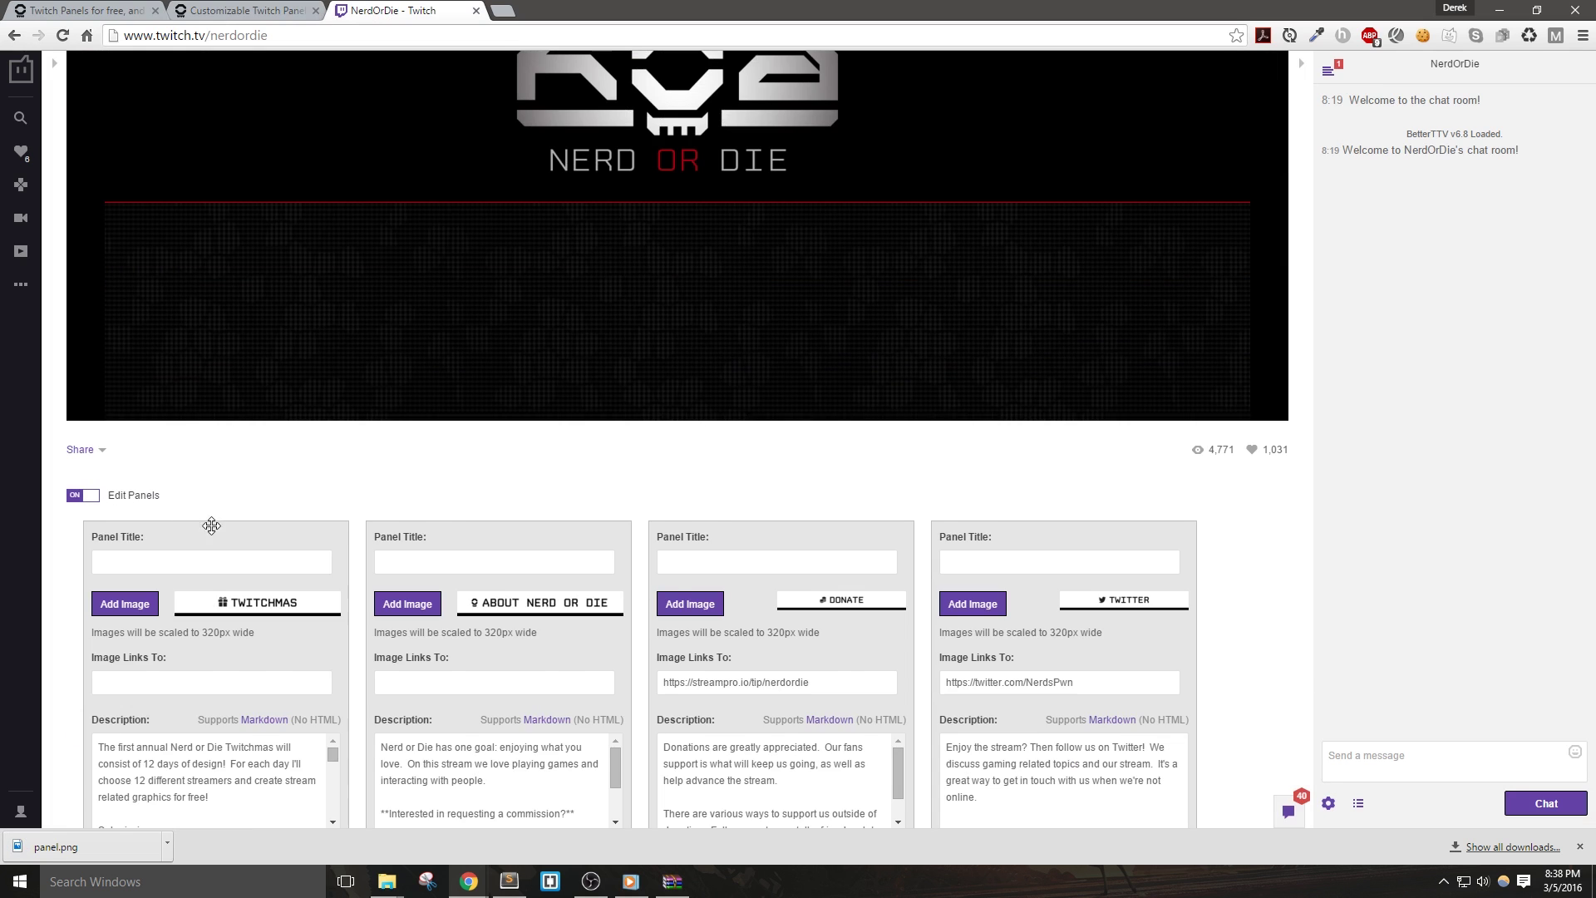
scroll(216, 524, down, 3)
click(1063, 720)
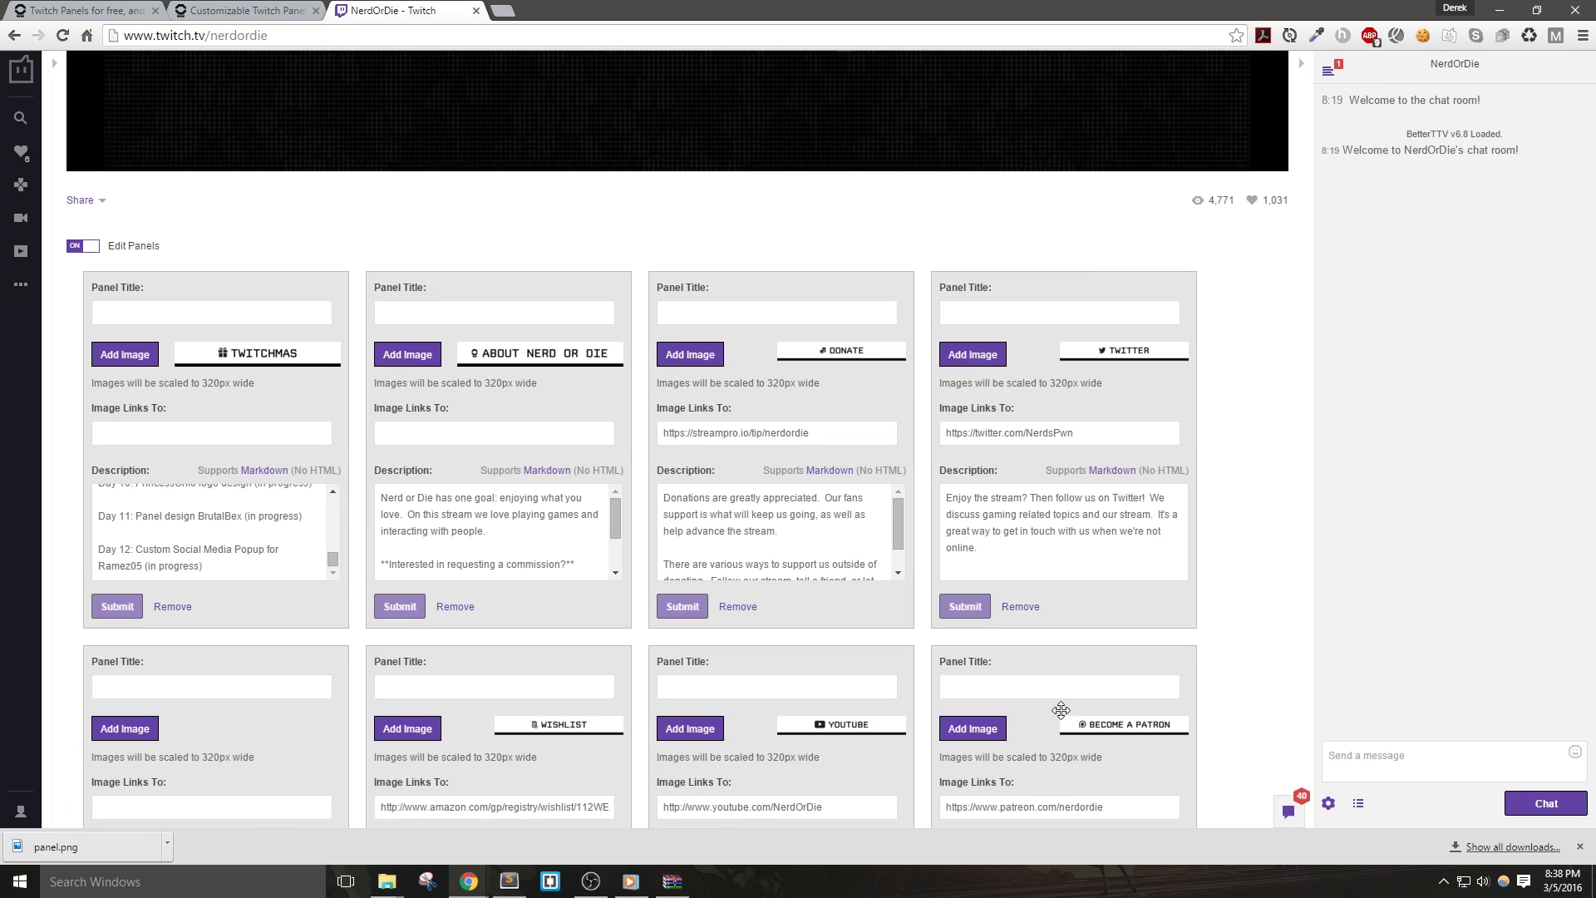
- Upload panel.png as the new panel's image and accept the crop
scroll(1108, 698, down, 6)
scroll(1107, 694, down, 5)
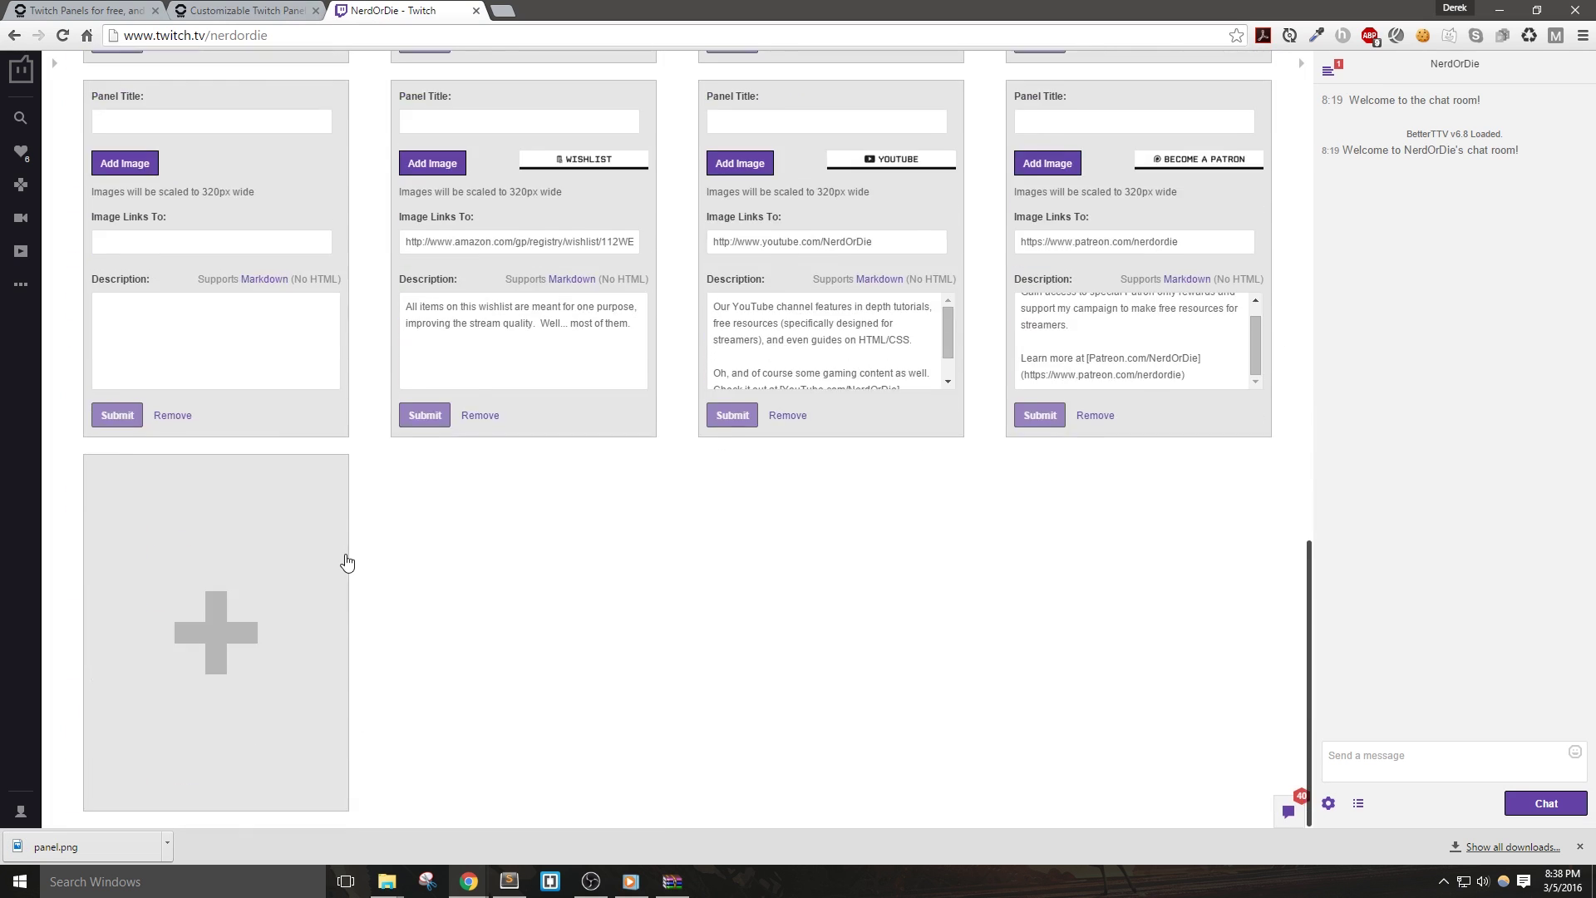
scroll(346, 560, up, 1)
click(118, 248)
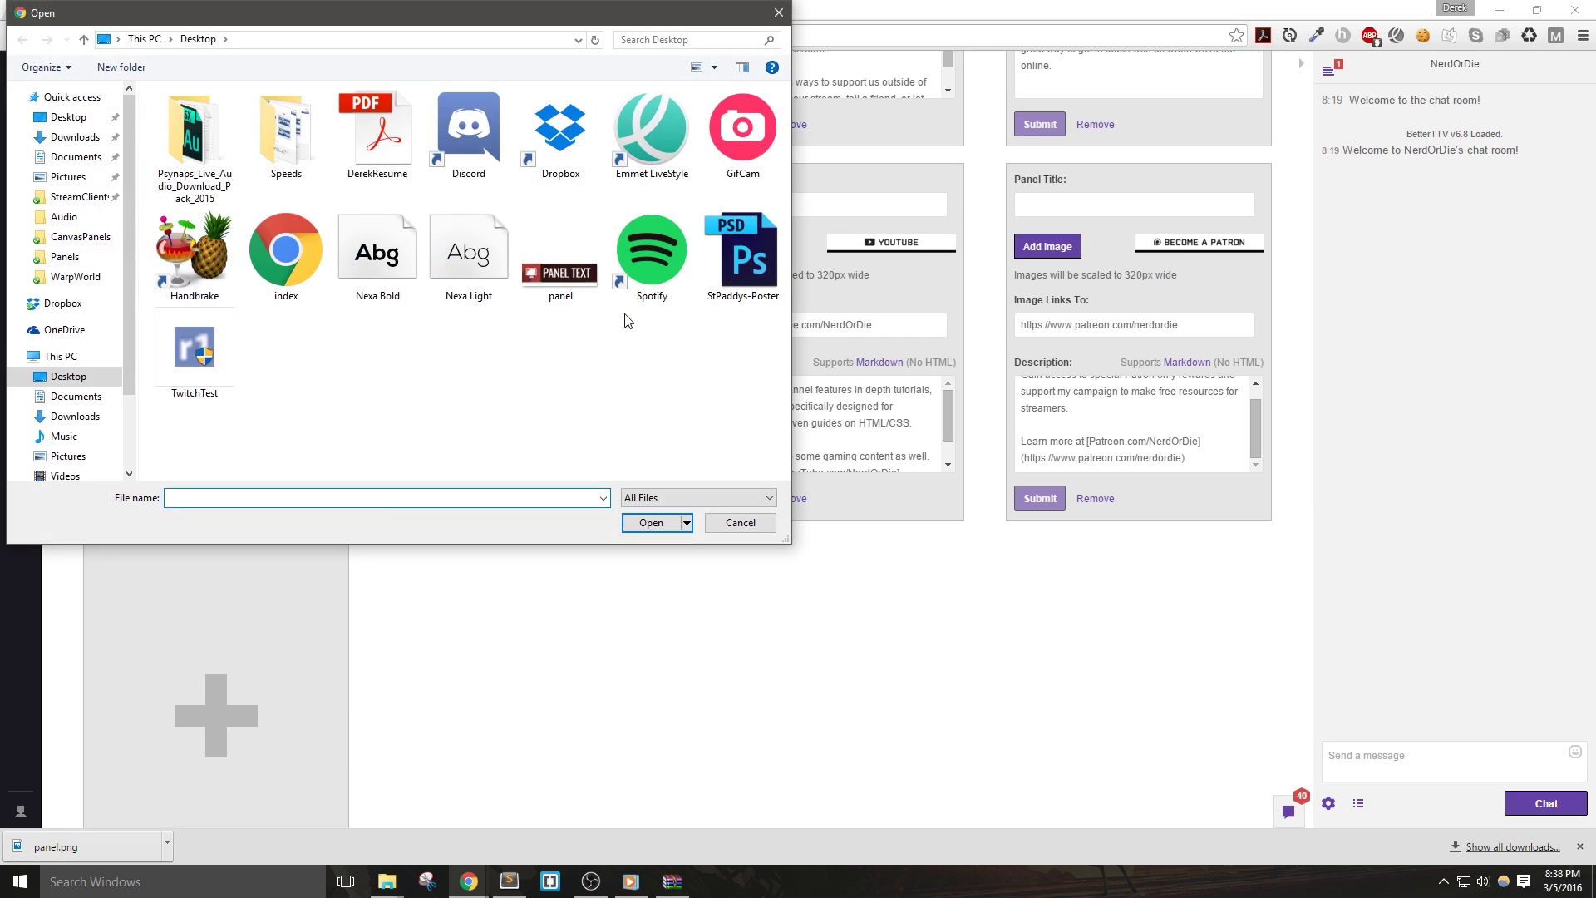
double_click(559, 257)
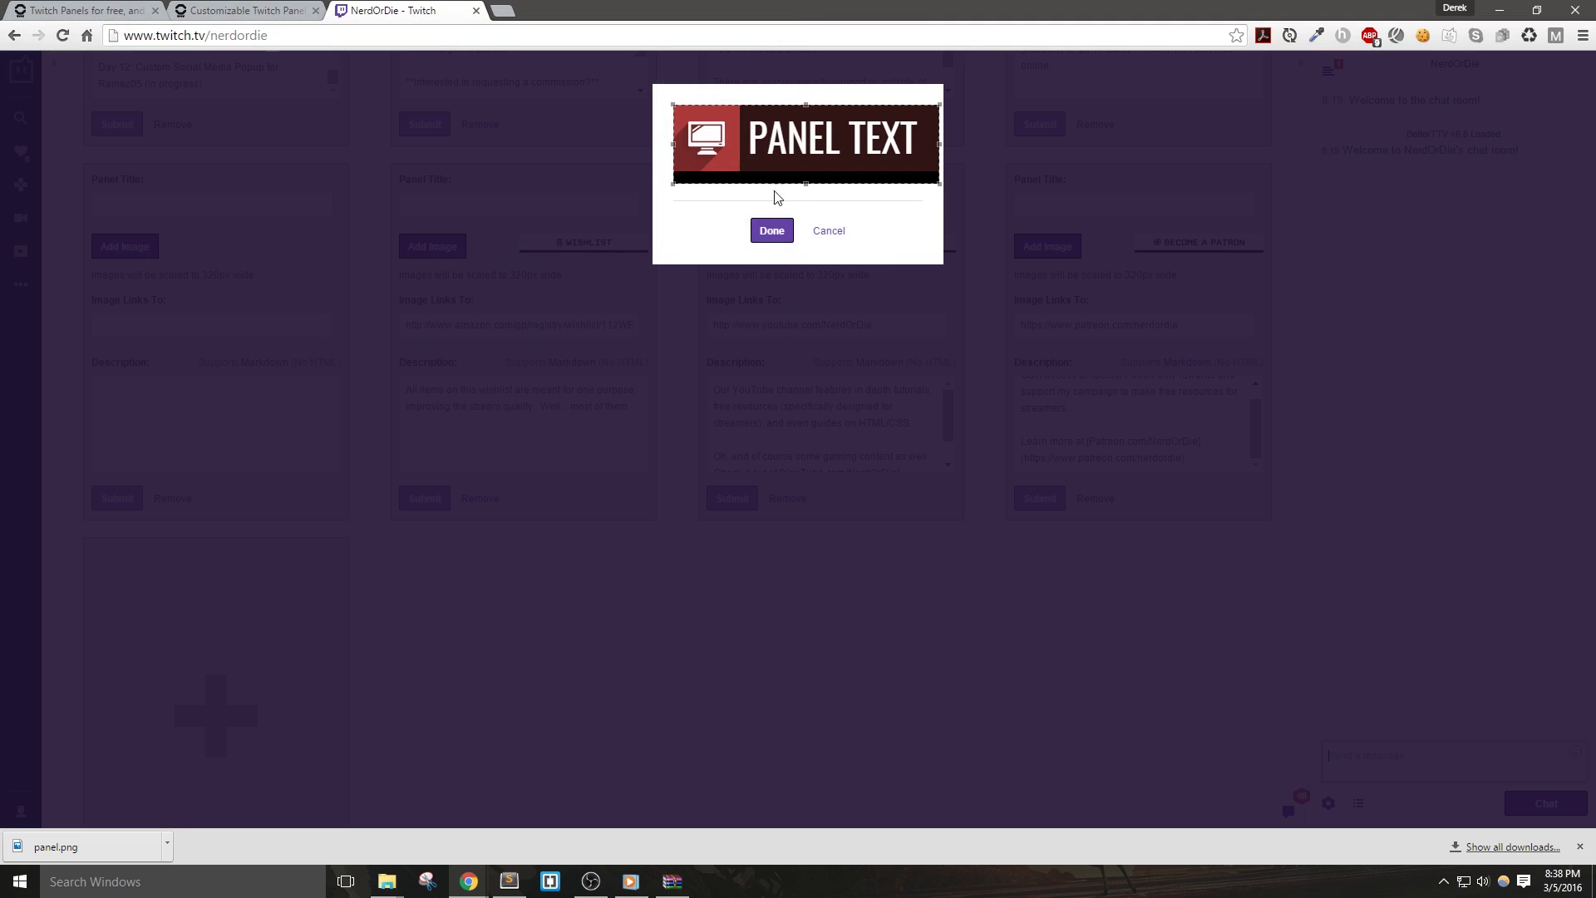
click(770, 231)
scroll(411, 384, down, 8)
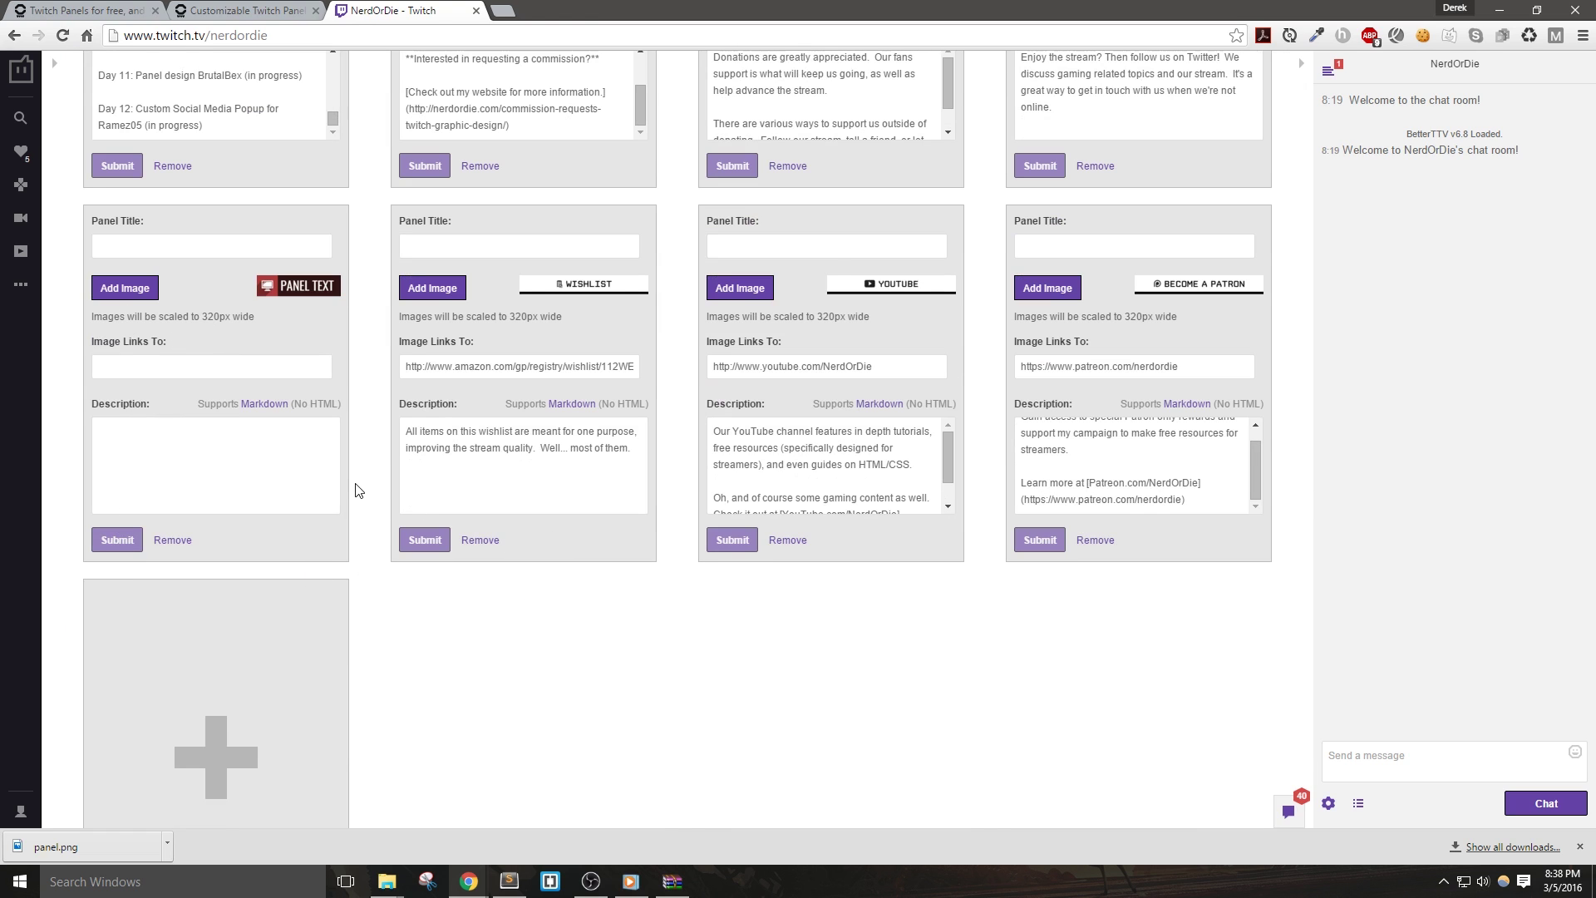
scroll(358, 490, up, 8)
- Turn panel editing back on and delete the PANEL TEXT panel from the channel
click(83, 470)
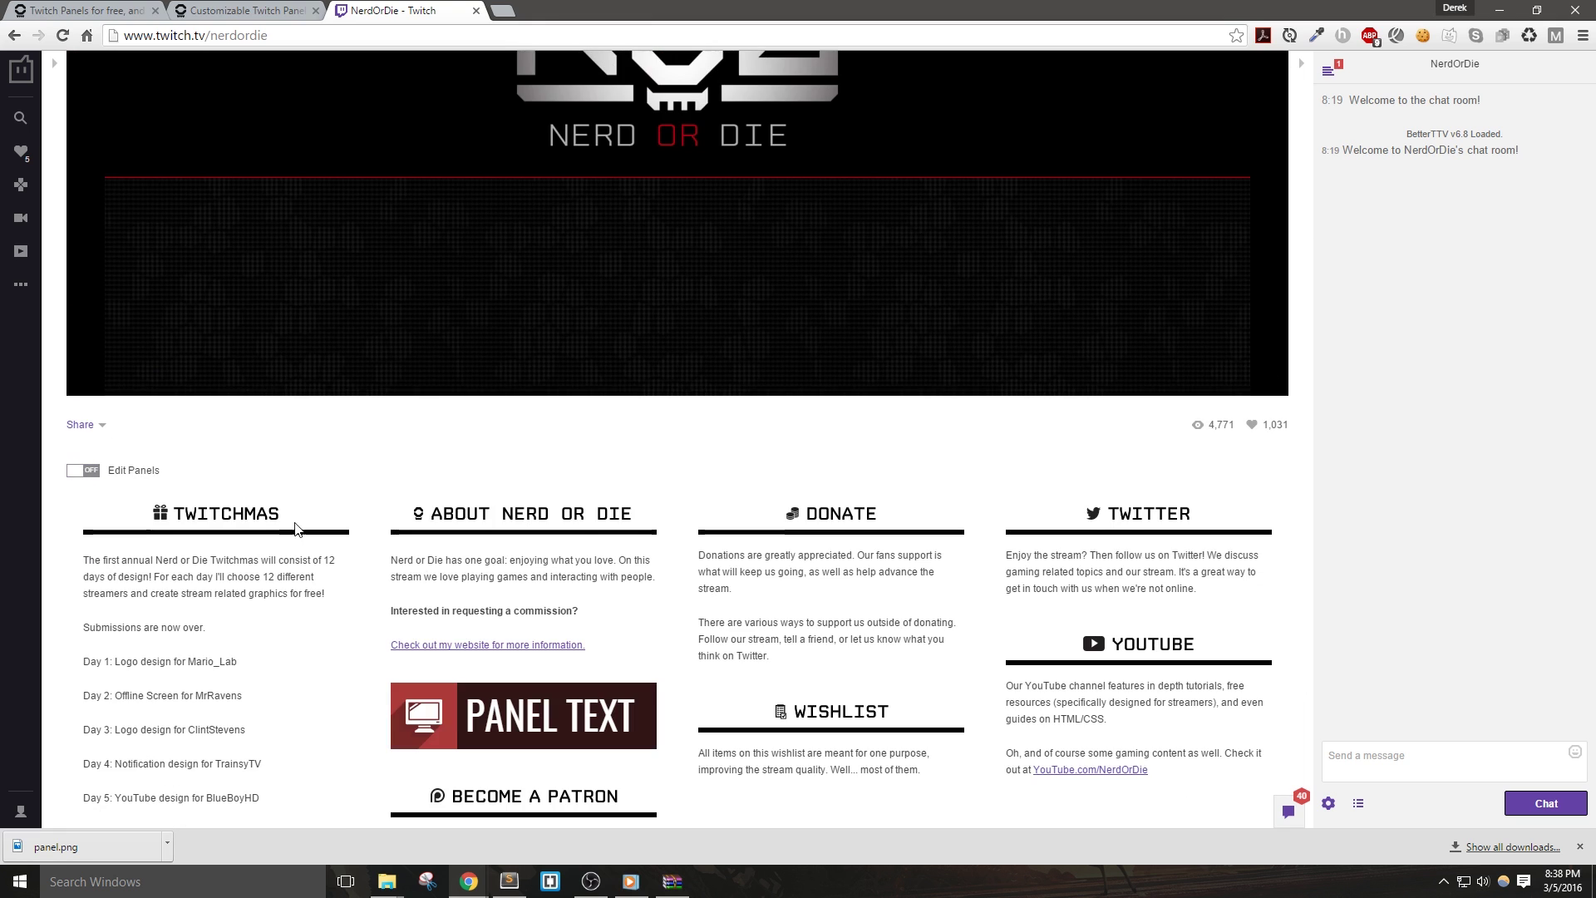
scroll(295, 528, down, 3)
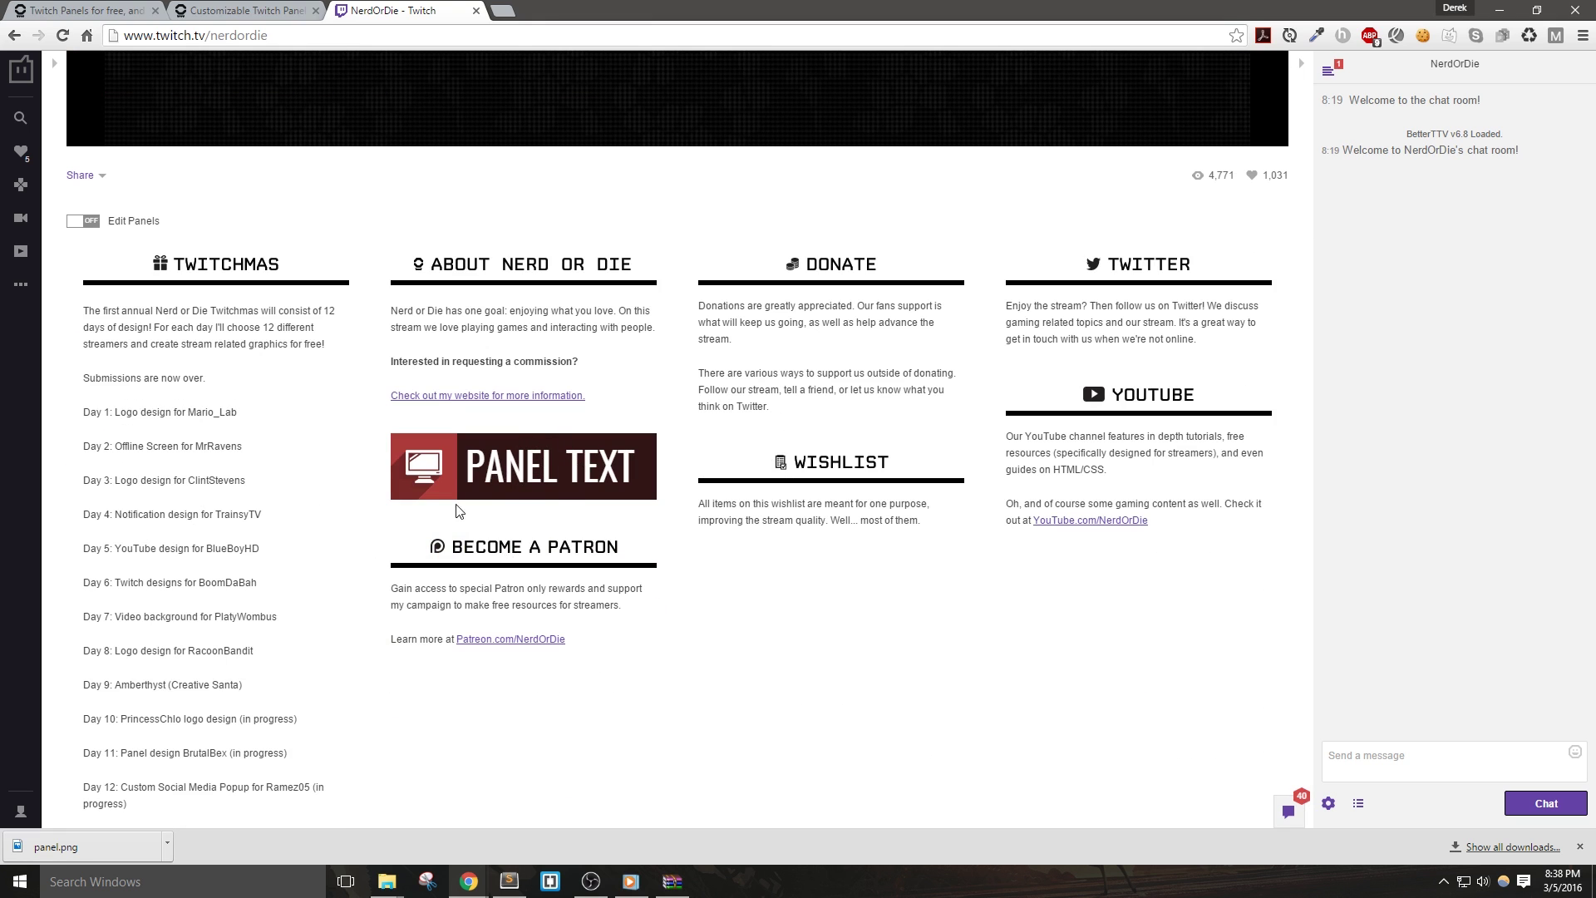
click(87, 221)
scroll(191, 661, down, 5)
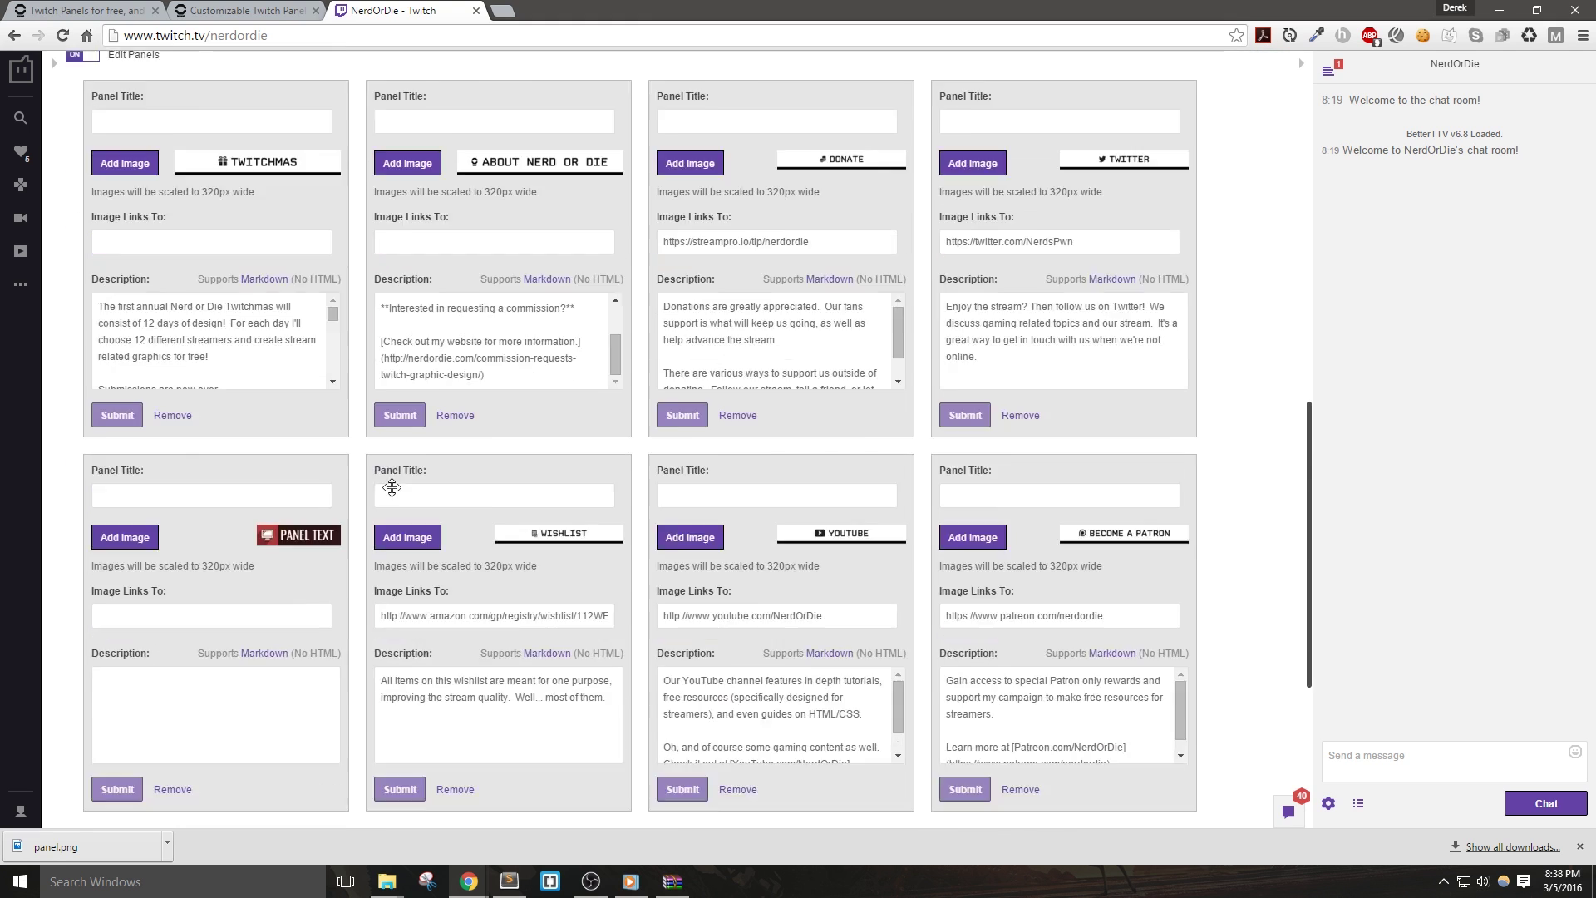
click(173, 624)
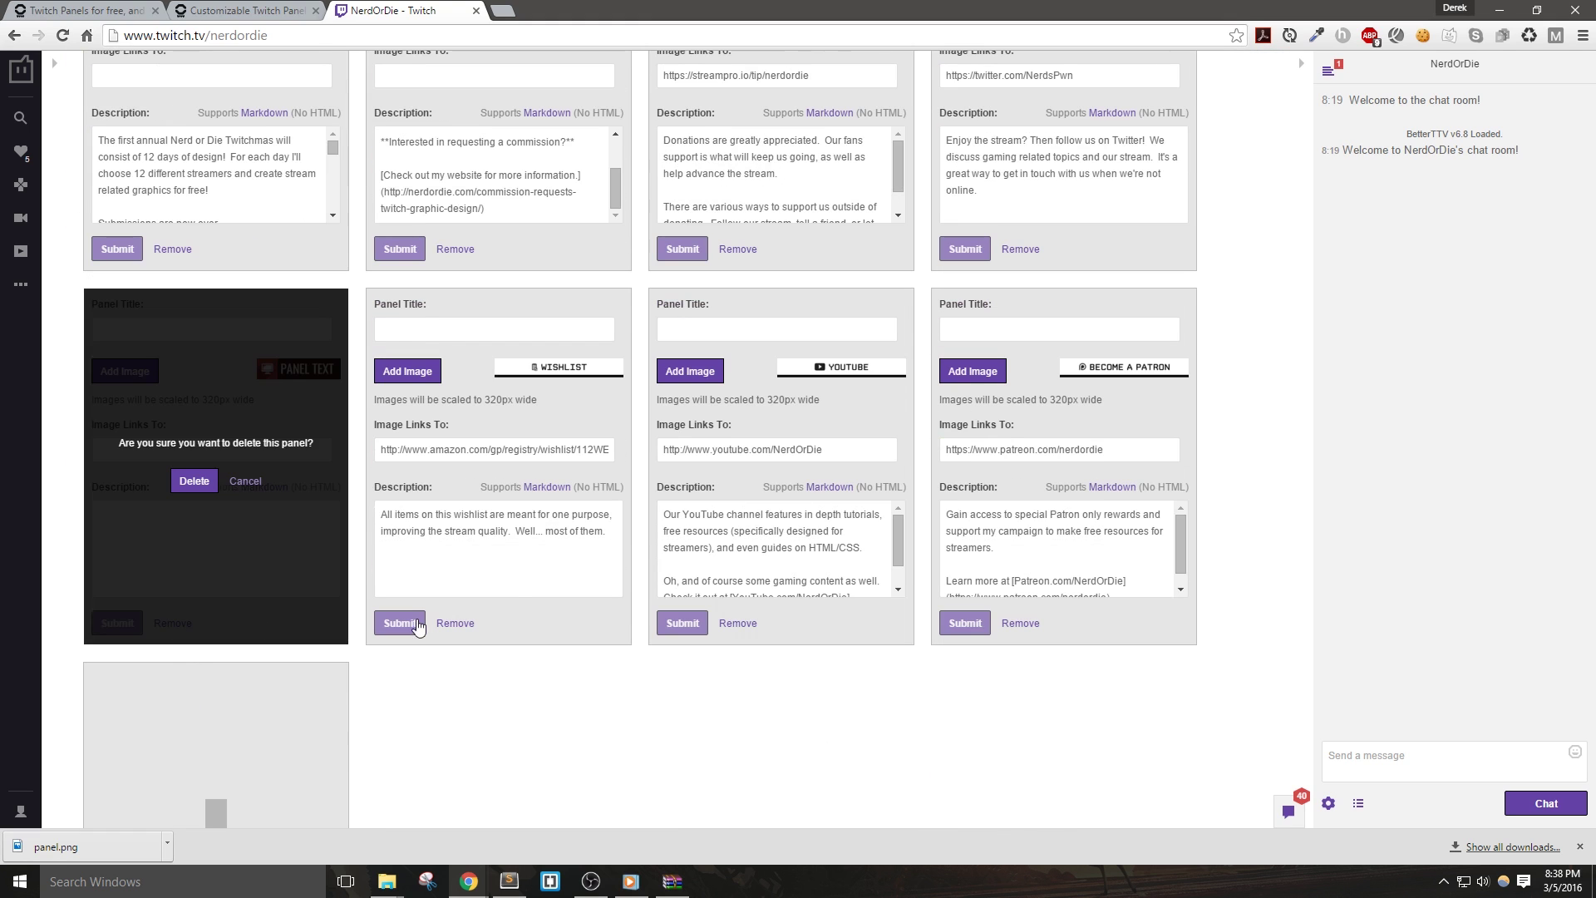
click(186, 486)
- Back in the customizer, switch the panel icon to the Nerd or Die skull
click(247, 10)
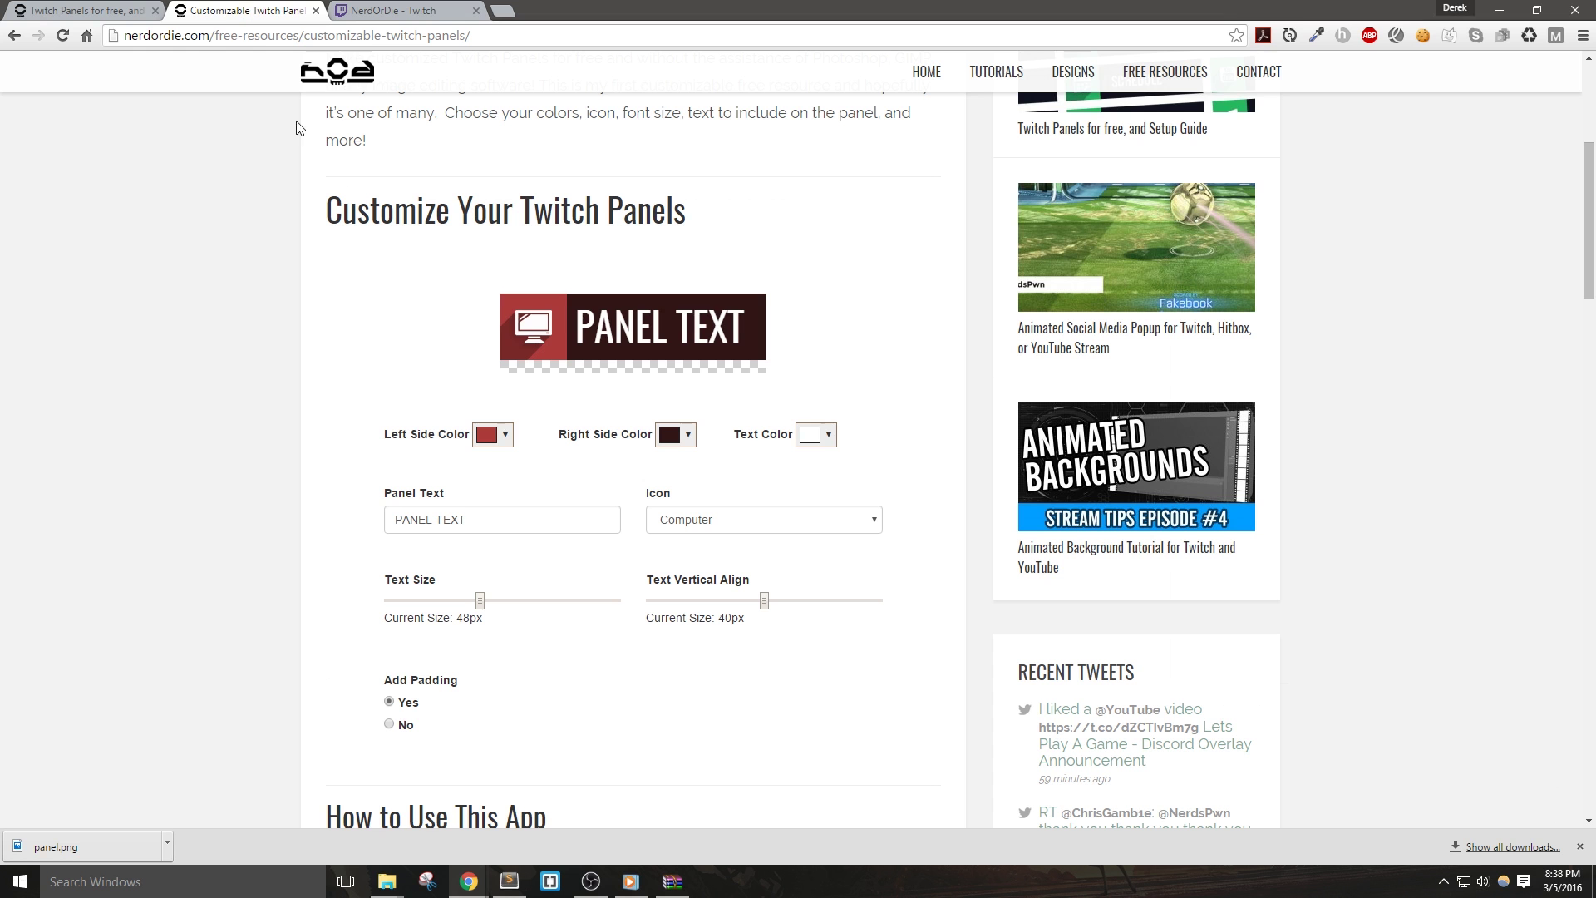
click(711, 525)
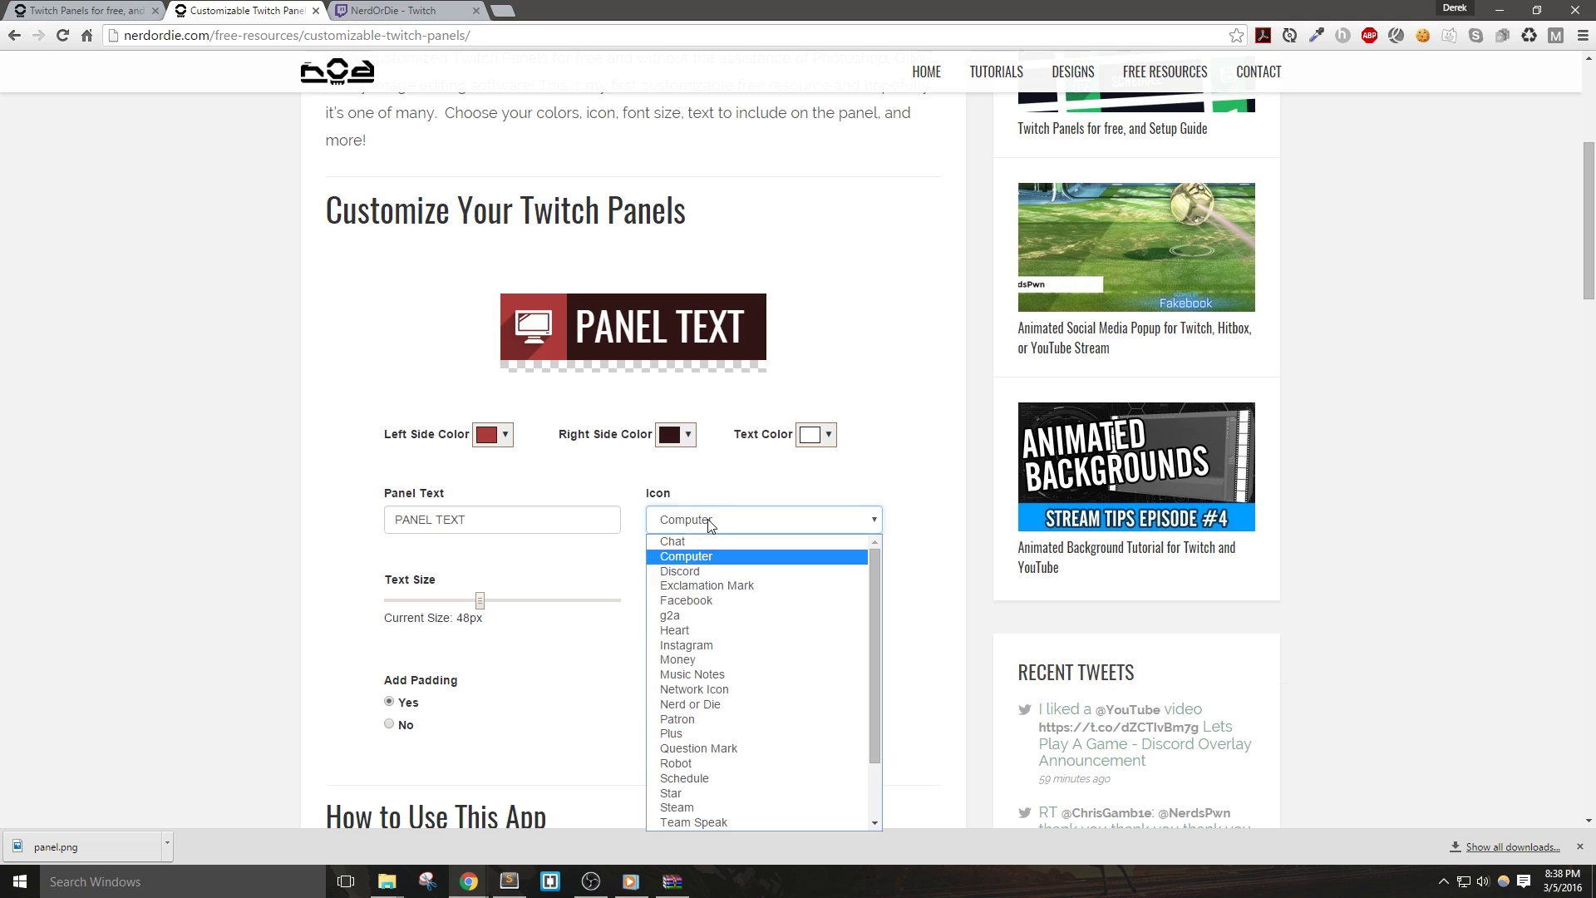
click(720, 706)
- Relabel the panel NERD OR DIE with 45px text size and 42px vertical align
triple_click(509, 523)
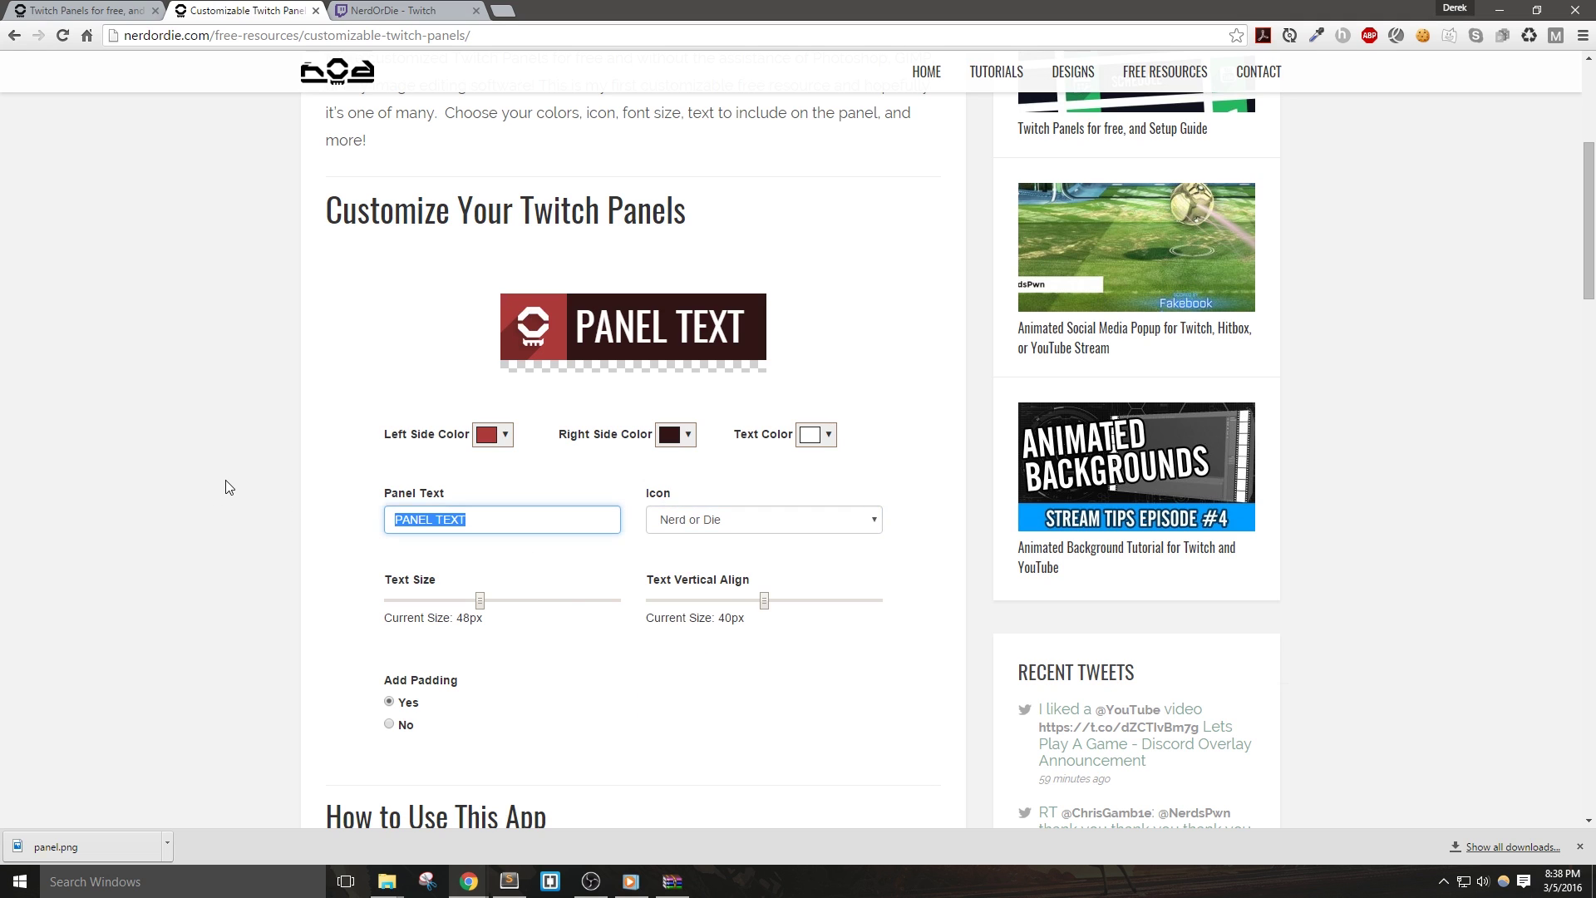
text(Nerd )
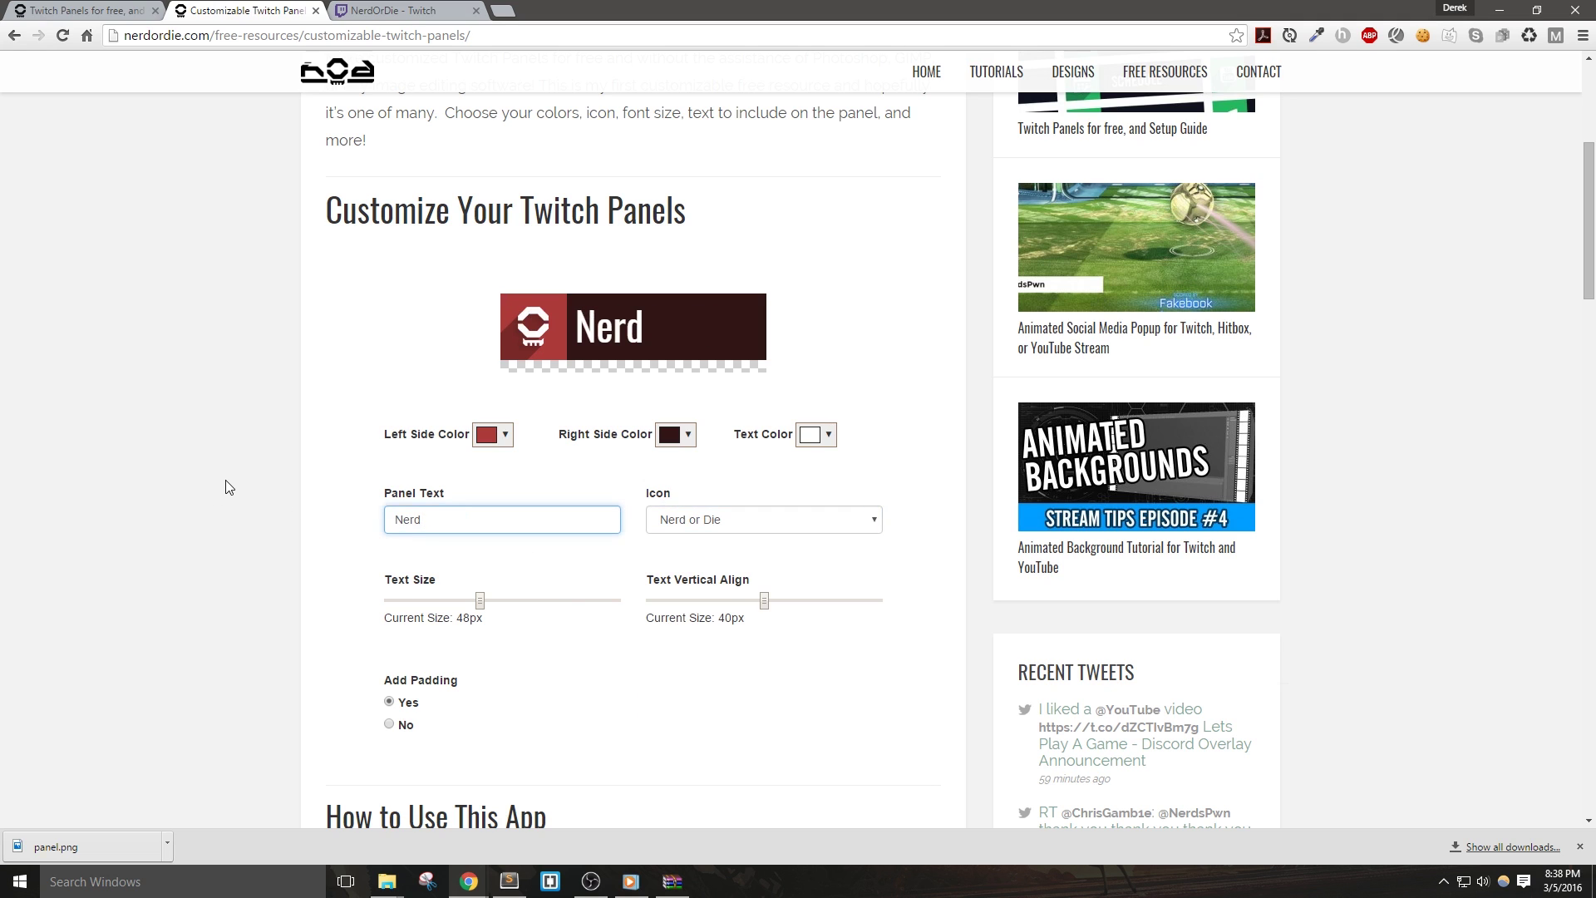
text(Or Die)
key(ctrl+a)
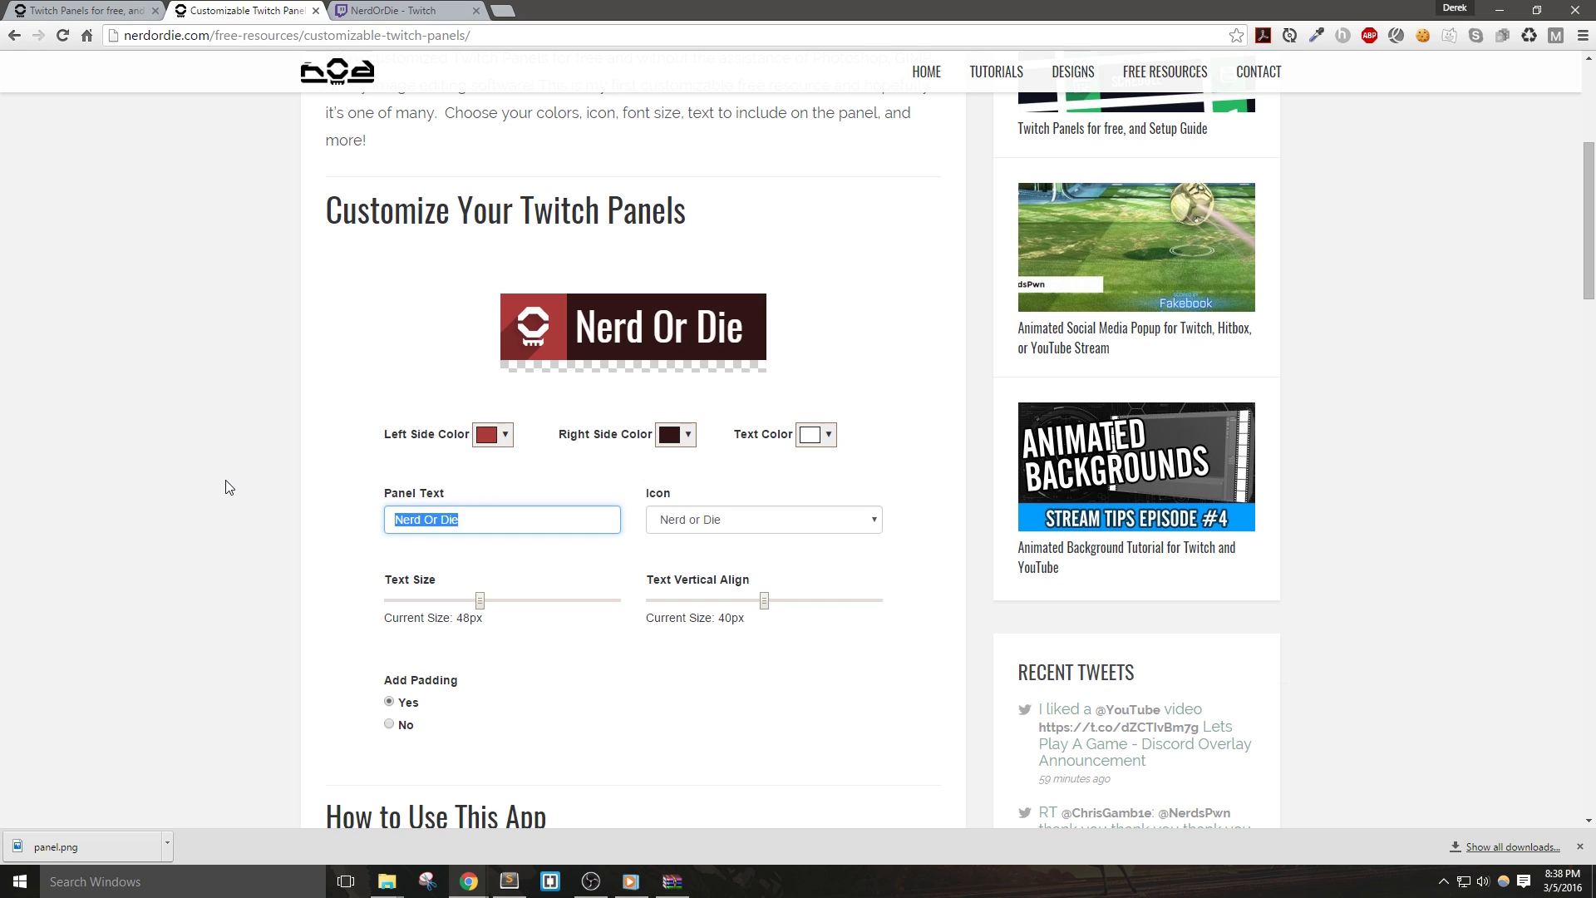
text(NERD OR DIE)
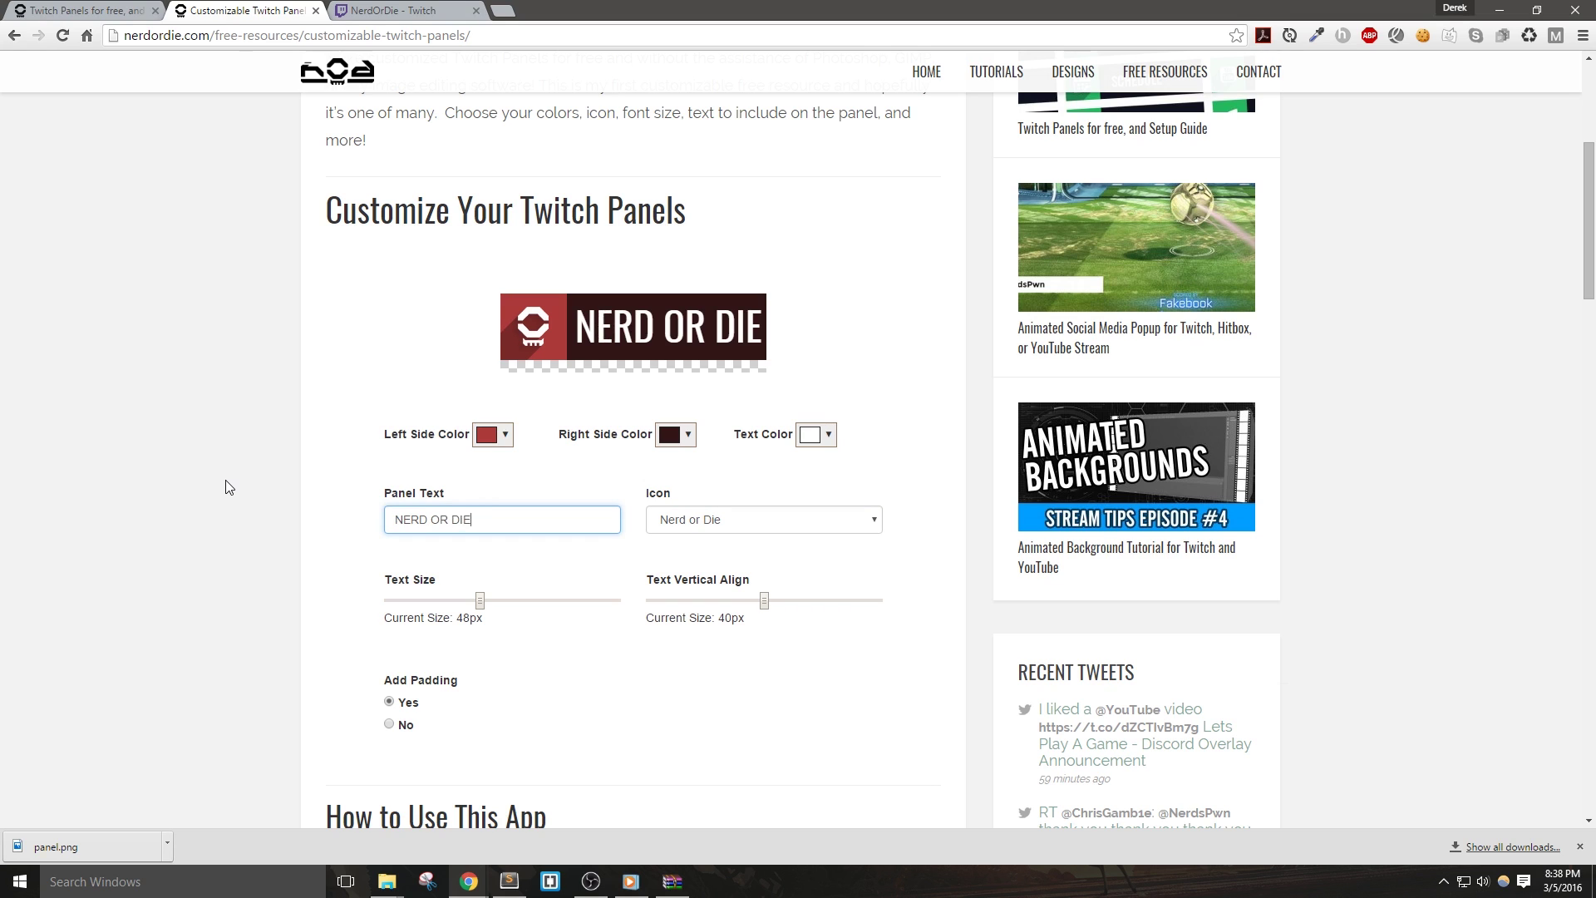
drag(479, 613, 471, 615)
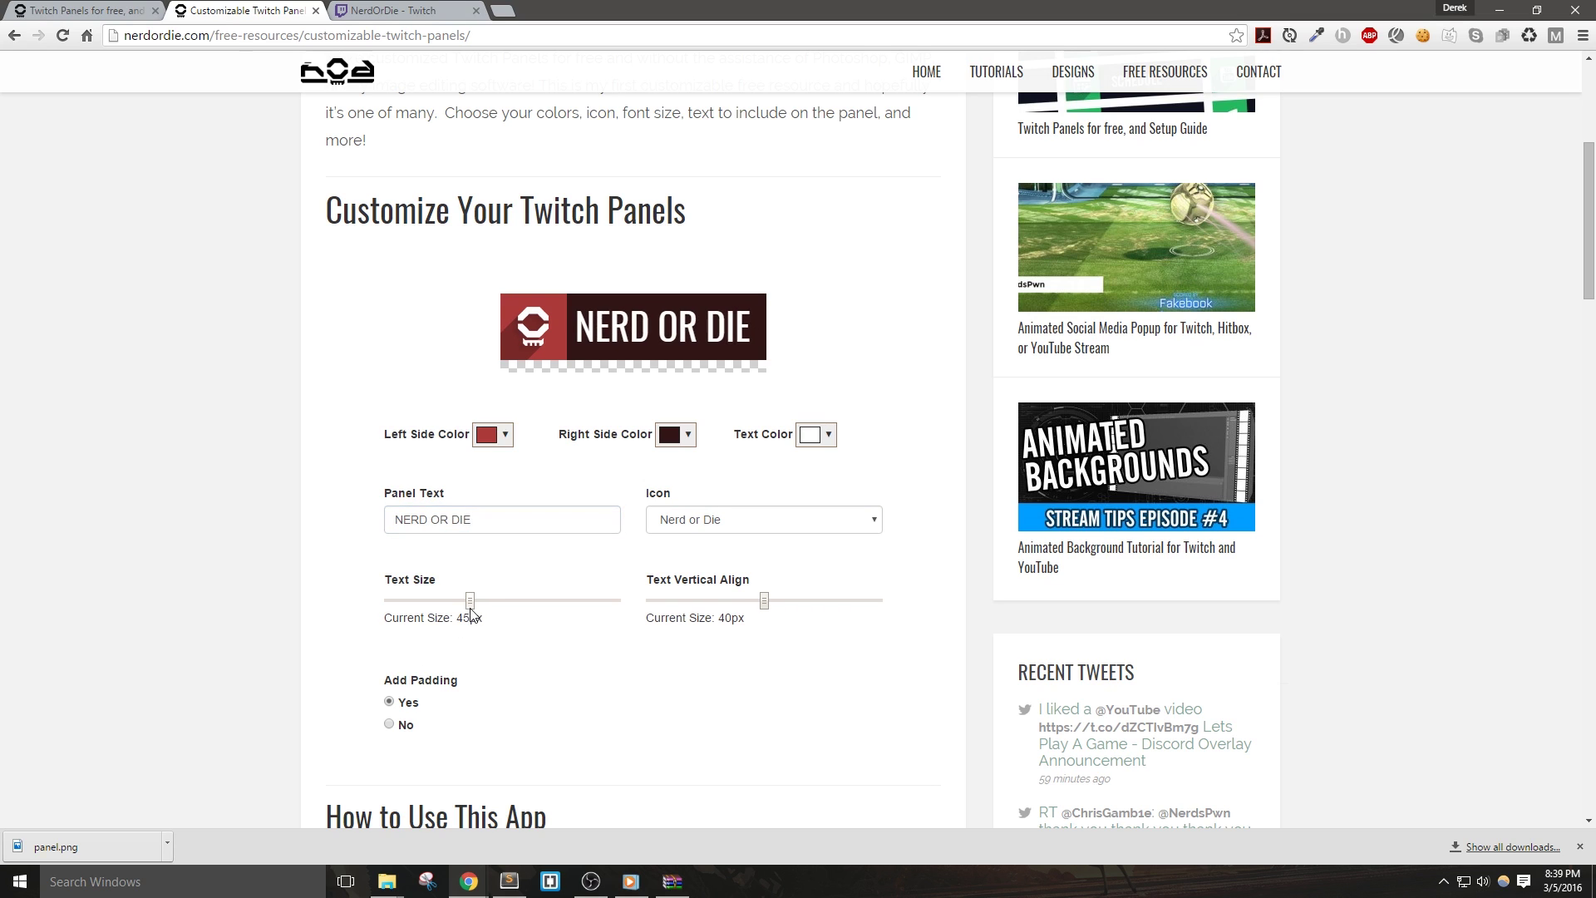
drag(771, 599, 769, 602)
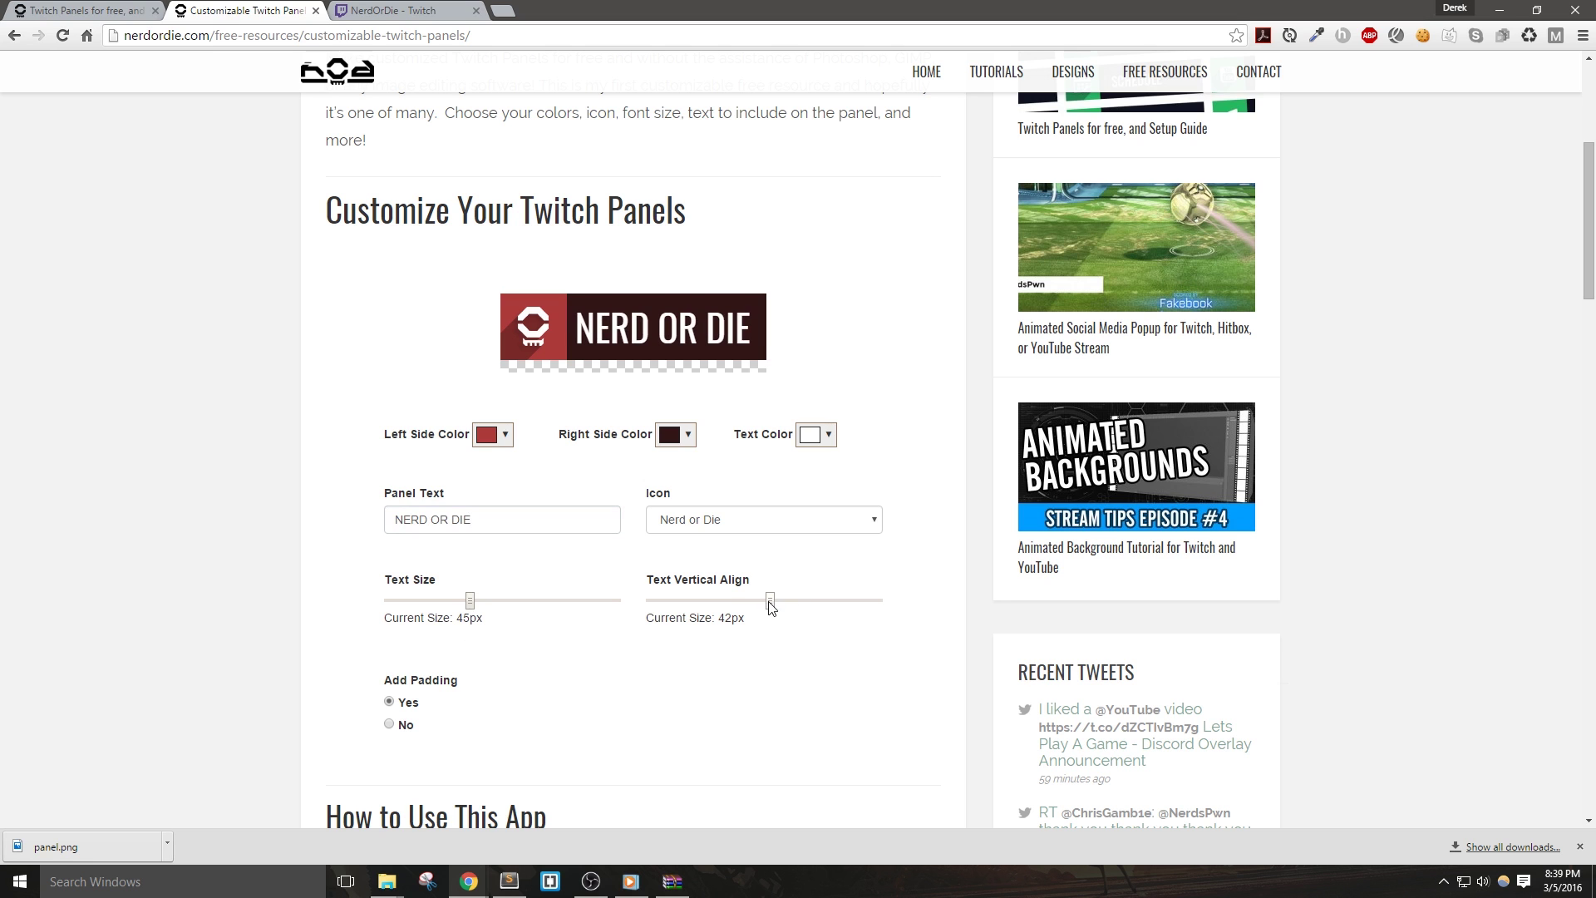